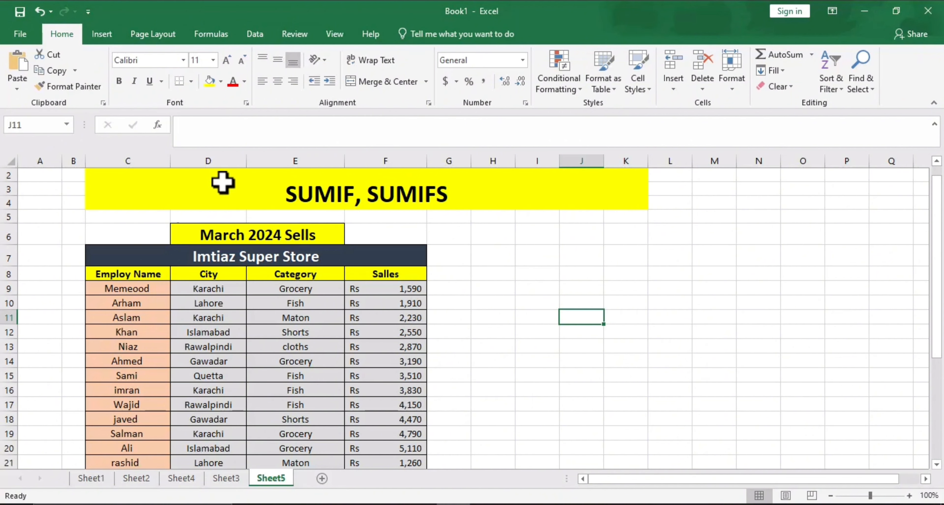
Total the Salles column in the Total Amount cell F32 with a SUM of F9:F31.
{"action": "scroll", "coordinate": [428, 257], "scroll_direction": "down", "scroll_amount": 2}
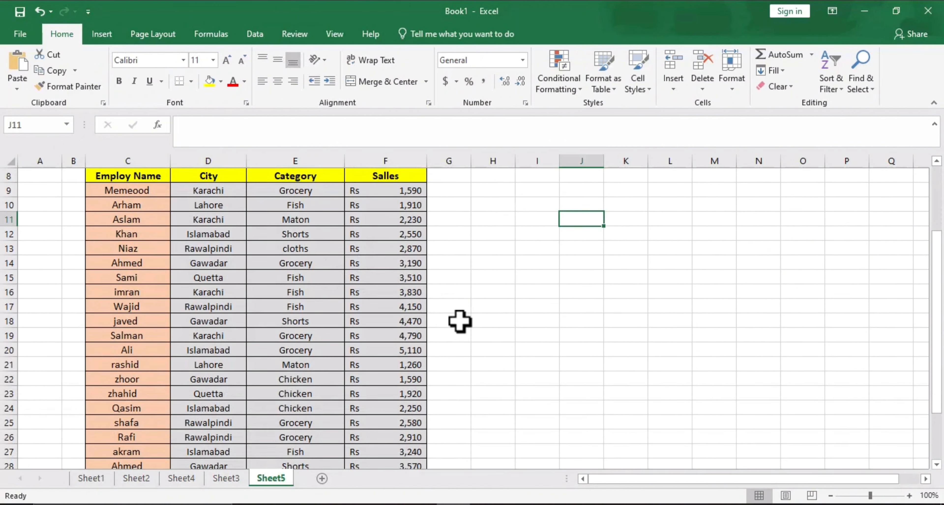
{"action": "scroll", "coordinate": [403, 282], "scroll_direction": "down", "scroll_amount": 2}
{"action": "scroll", "coordinate": [381, 315], "scroll_direction": "up", "scroll_amount": 1}
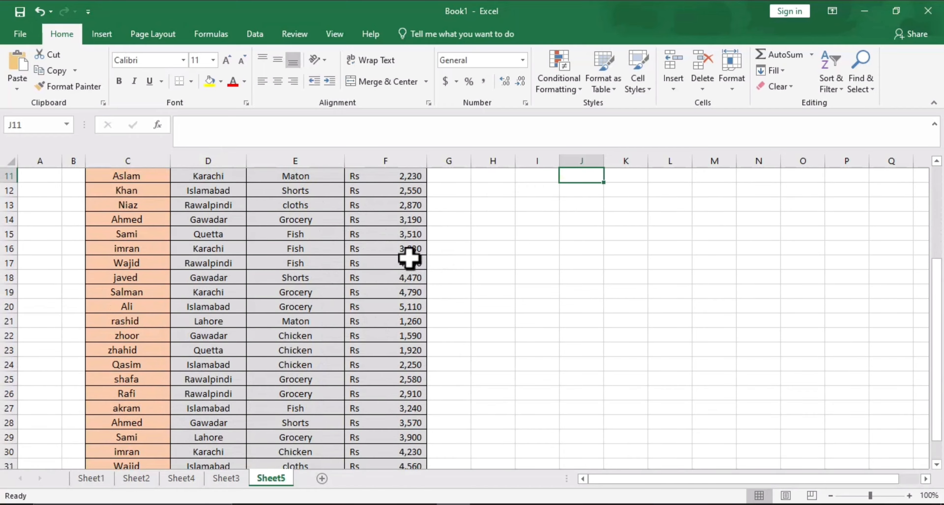
{"action": "scroll", "coordinate": [453, 231], "scroll_direction": "up", "scroll_amount": 2}
{"action": "scroll", "coordinate": [331, 335], "scroll_direction": "down", "scroll_amount": 2}
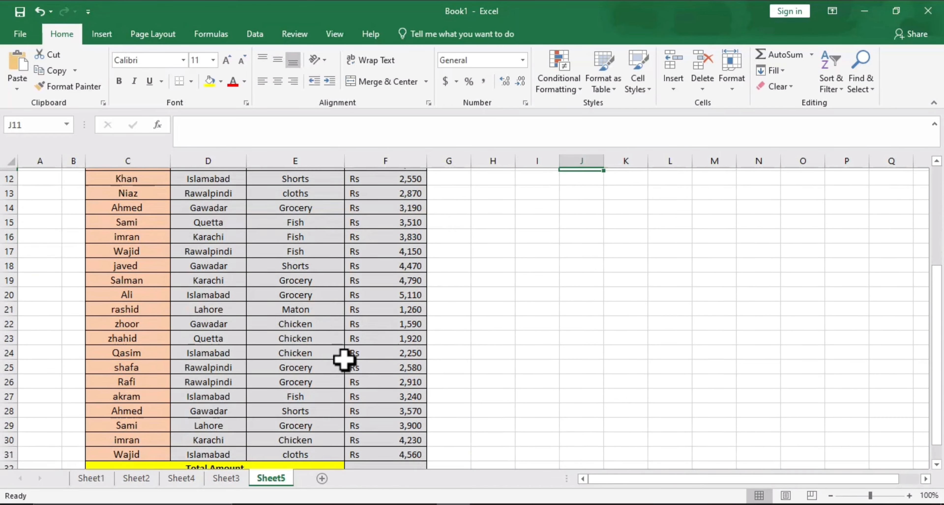
{"action": "scroll", "coordinate": [344, 361], "scroll_direction": "down", "scroll_amount": 3}
{"action": "left_click", "coordinate": [378, 352]}
{"action": "scroll", "coordinate": [411, 310], "scroll_direction": "up", "scroll_amount": 3}
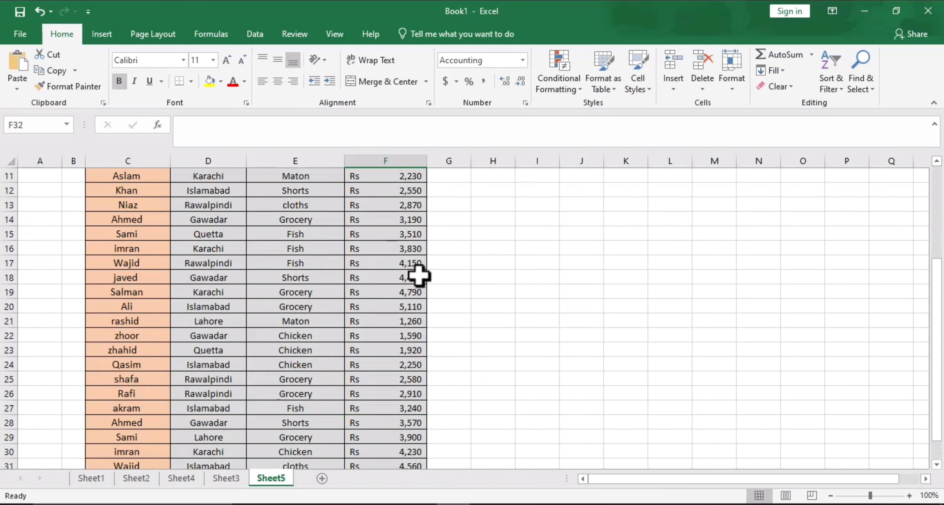
{"action": "scroll", "coordinate": [419, 276], "scroll_direction": "down", "scroll_amount": 2}
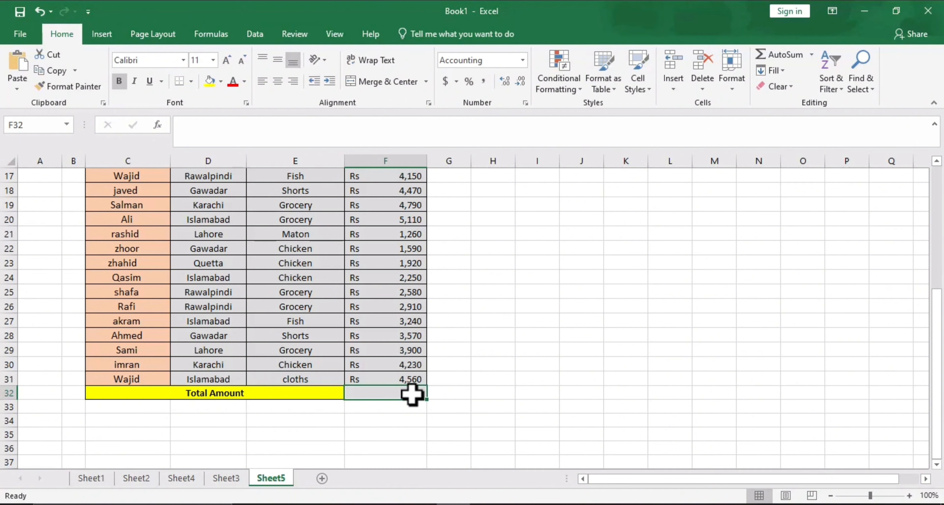
{"action": "type", "text": "=sum"}
{"action": "key", "text": "Tab"}
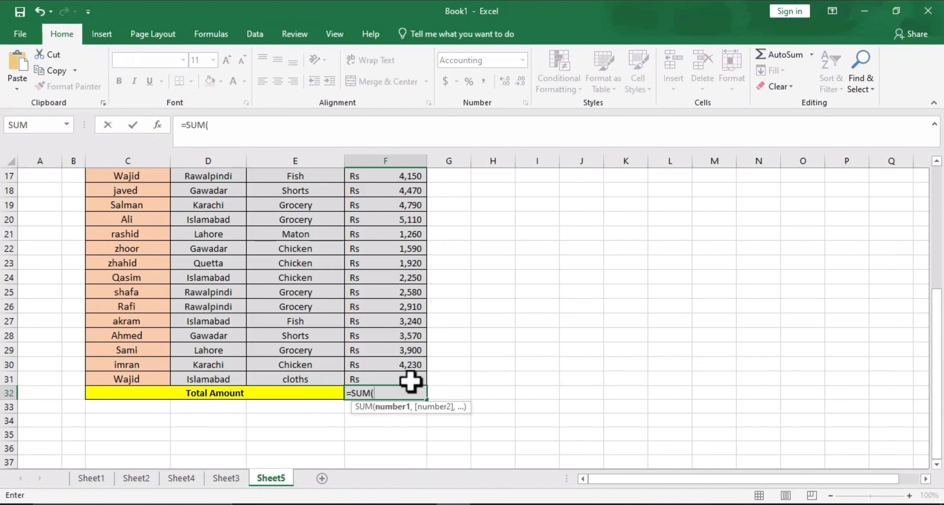
{"action": "left_click_drag", "start_coordinate": [411, 381], "coordinate": [381, 247]}
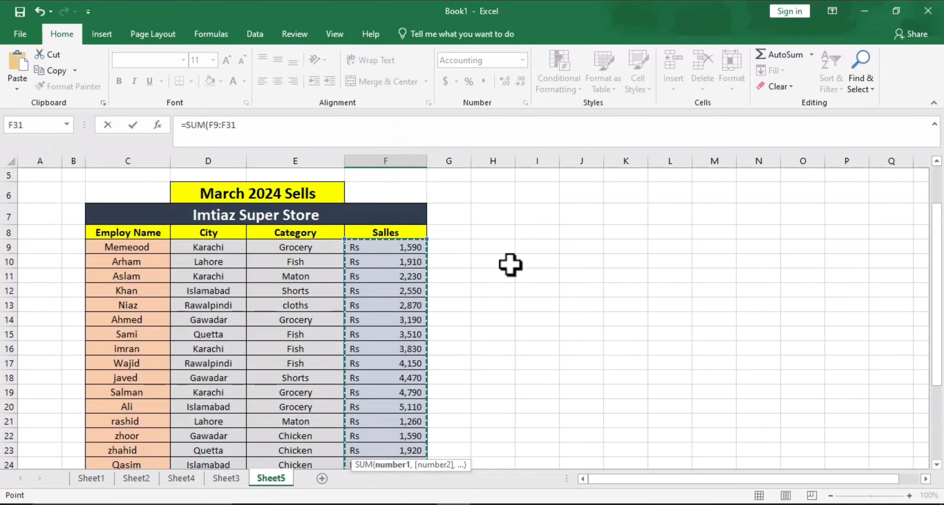
{"action": "key", "text": "Return"}
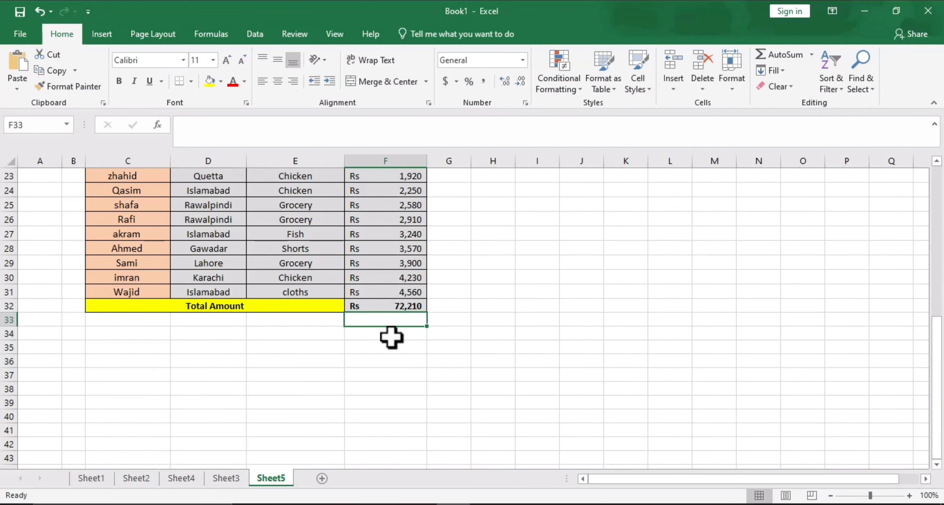
Check the SUM formula in the Total Amount cell against the sales rows above it.
{"action": "left_click", "coordinate": [411, 307]}
{"action": "scroll", "coordinate": [412, 316], "scroll_direction": "up", "scroll_amount": 2}
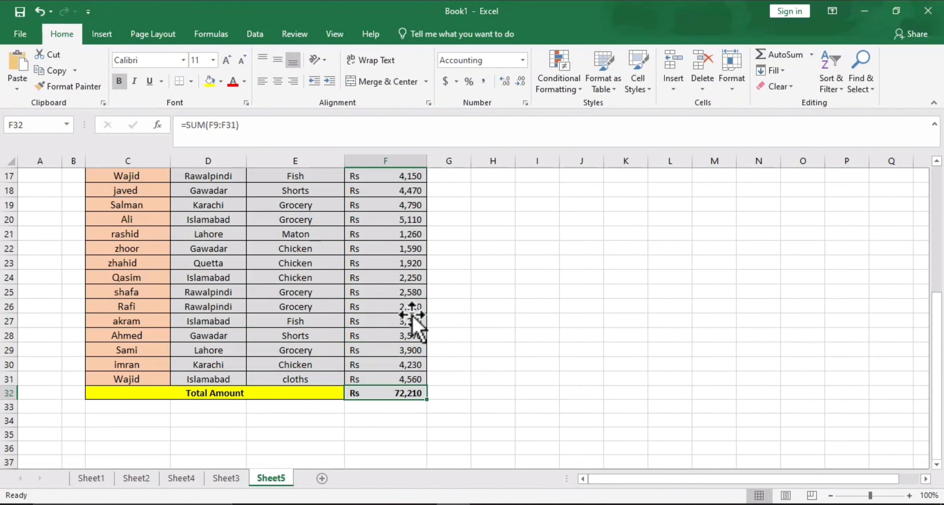
{"action": "scroll", "coordinate": [413, 408], "scroll_direction": "up", "scroll_amount": 2}
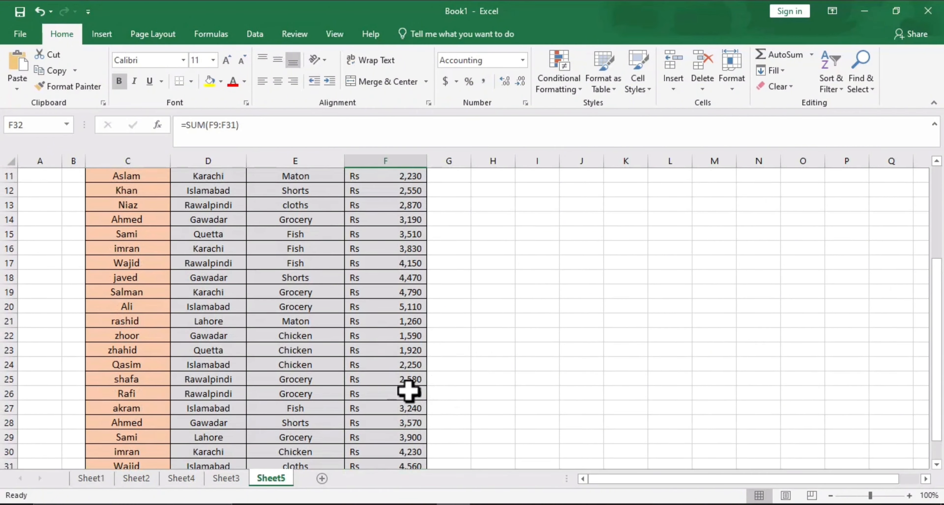
{"action": "scroll", "coordinate": [407, 391], "scroll_direction": "down", "scroll_amount": 2}
{"action": "scroll", "coordinate": [406, 426], "scroll_direction": "up", "scroll_amount": 2, "text": "ctrl"}
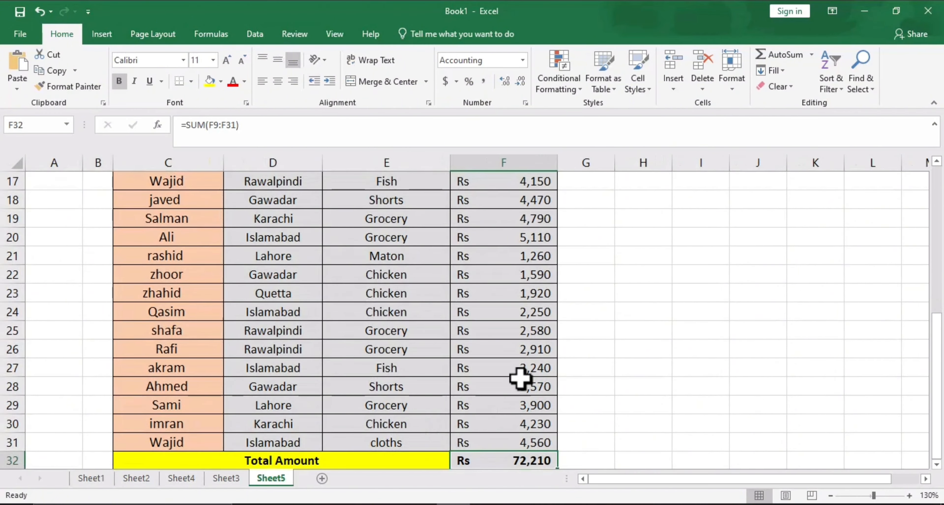
{"action": "scroll", "coordinate": [639, 390], "scroll_direction": "down", "scroll_amount": 1}
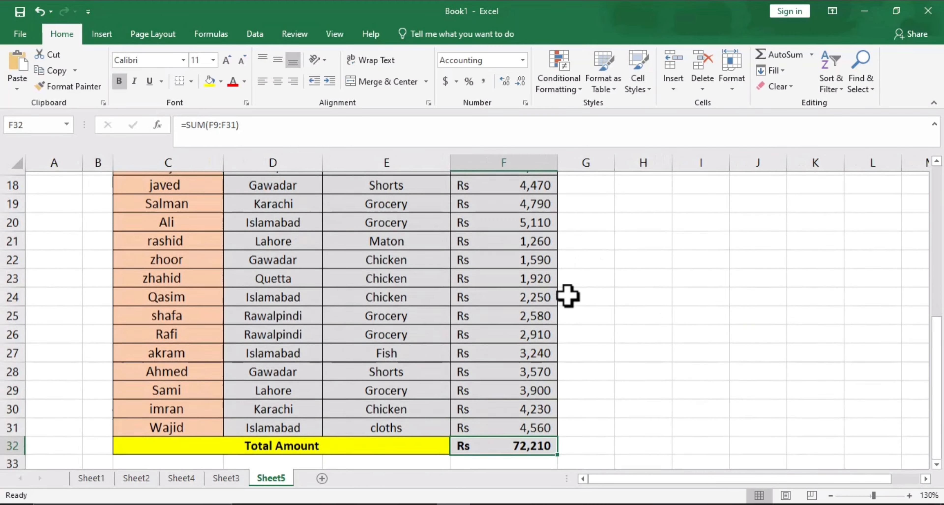
{"action": "scroll", "coordinate": [564, 300], "scroll_direction": "up", "scroll_amount": 1}
Examine the City, Category and Salles columns of the March 2024 sales table.
{"action": "scroll", "coordinate": [572, 311], "scroll_direction": "up", "scroll_amount": 5}
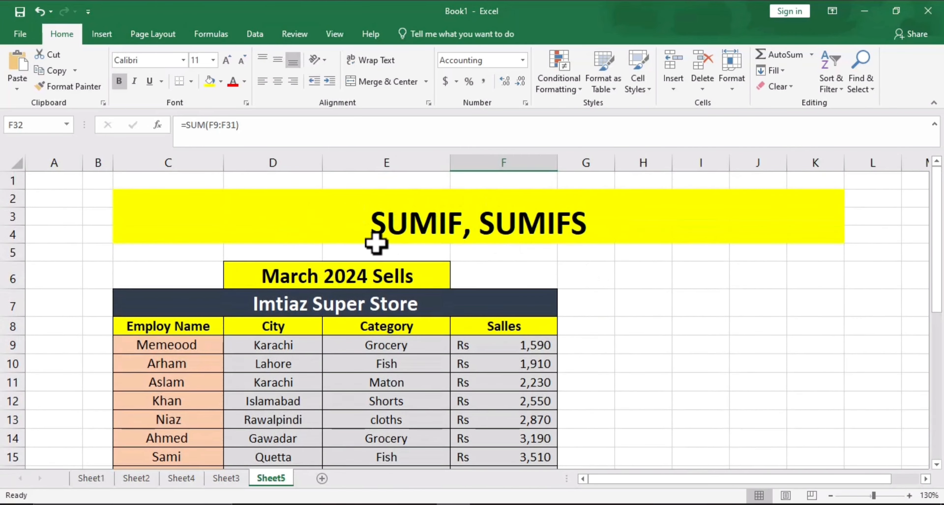
{"action": "scroll", "coordinate": [375, 245], "scroll_direction": "down", "scroll_amount": 2, "text": "ctrl"}
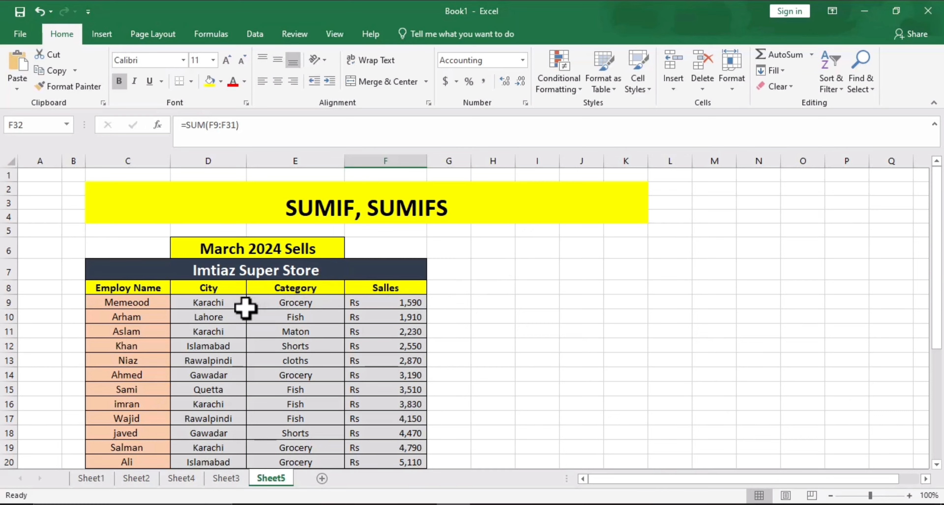
{"action": "scroll", "coordinate": [253, 310], "scroll_direction": "up", "scroll_amount": 2, "text": "ctrl"}
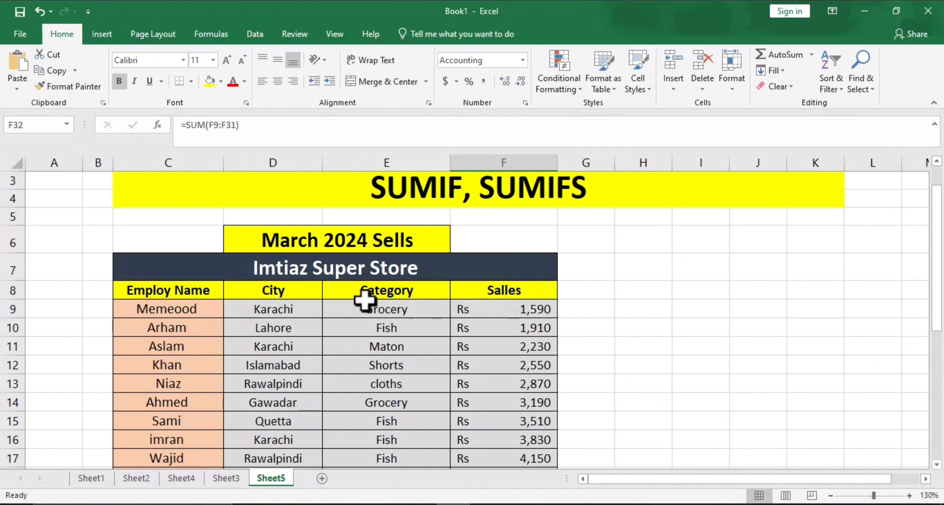
{"action": "scroll", "coordinate": [468, 326], "scroll_direction": "down", "scroll_amount": 1}
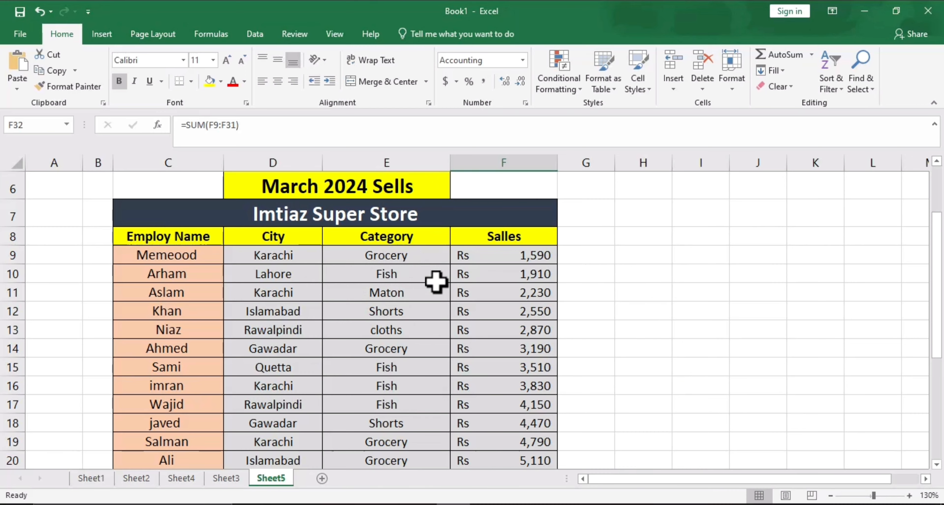
{"action": "scroll", "coordinate": [354, 346], "scroll_direction": "down", "scroll_amount": 1}
{"action": "scroll", "coordinate": [424, 345], "scroll_direction": "up", "scroll_amount": 1}
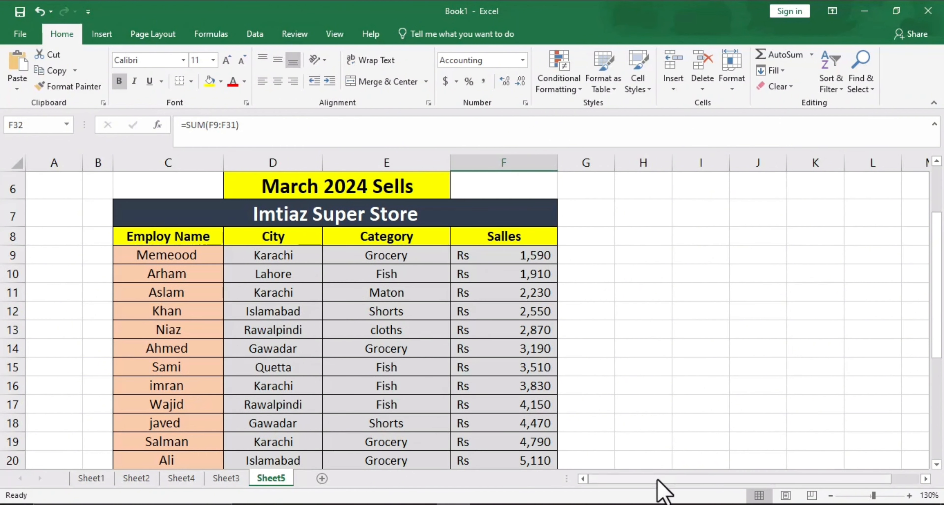
{"action": "left_click", "coordinate": [522, 252]}
{"action": "left_click", "coordinate": [514, 342]}
{"action": "left_click", "coordinate": [539, 260]}
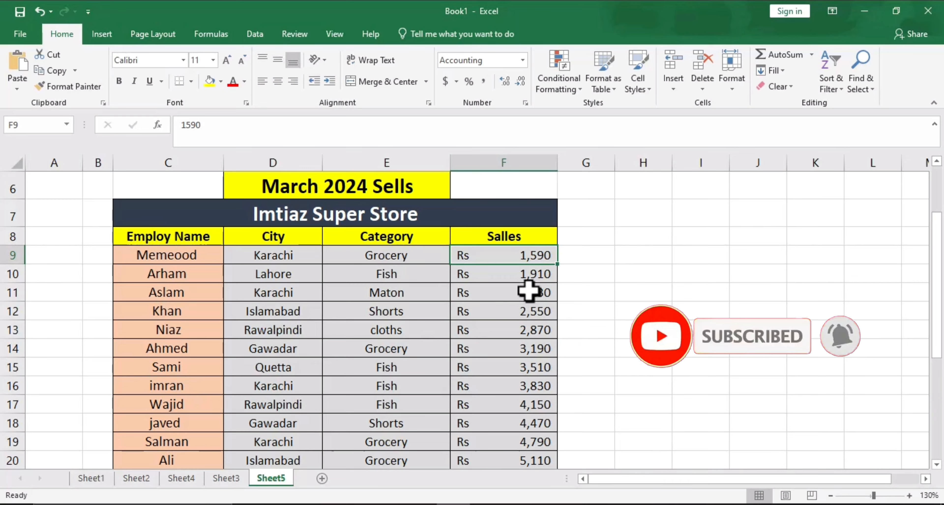
{"action": "scroll", "coordinate": [482, 309], "scroll_direction": "down", "scroll_amount": 1}
{"action": "scroll", "coordinate": [554, 295], "scroll_direction": "up", "scroll_amount": 1}
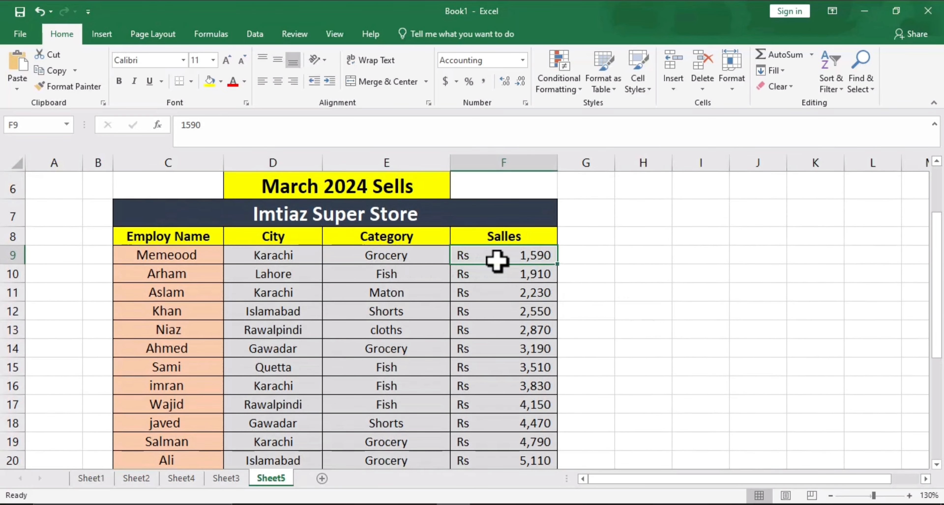
{"action": "scroll", "coordinate": [497, 261], "scroll_direction": "up", "scroll_amount": 1}
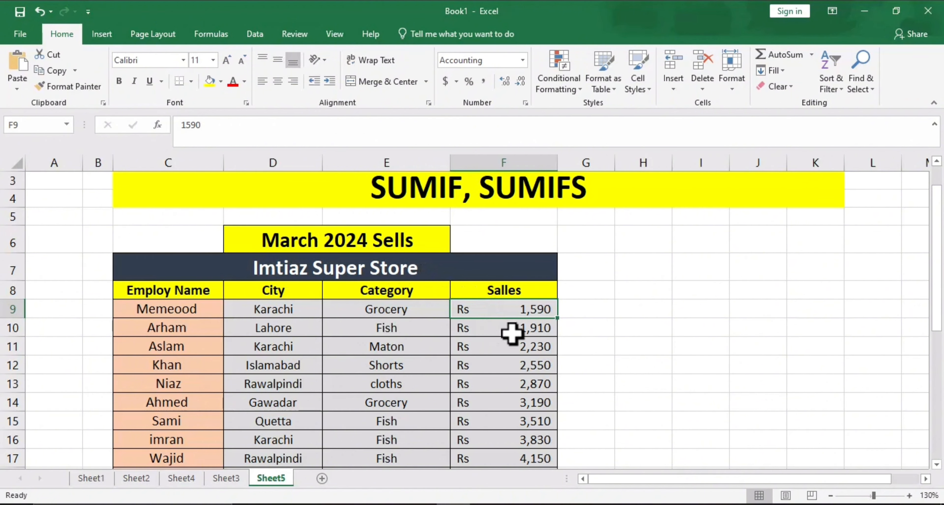
Enter the headings "Catgory" in H10 and "Salles" in I10, and centre both cells.
{"action": "scroll", "coordinate": [511, 334], "scroll_direction": "down", "scroll_amount": 1}
{"action": "left_click", "coordinate": [658, 280]}
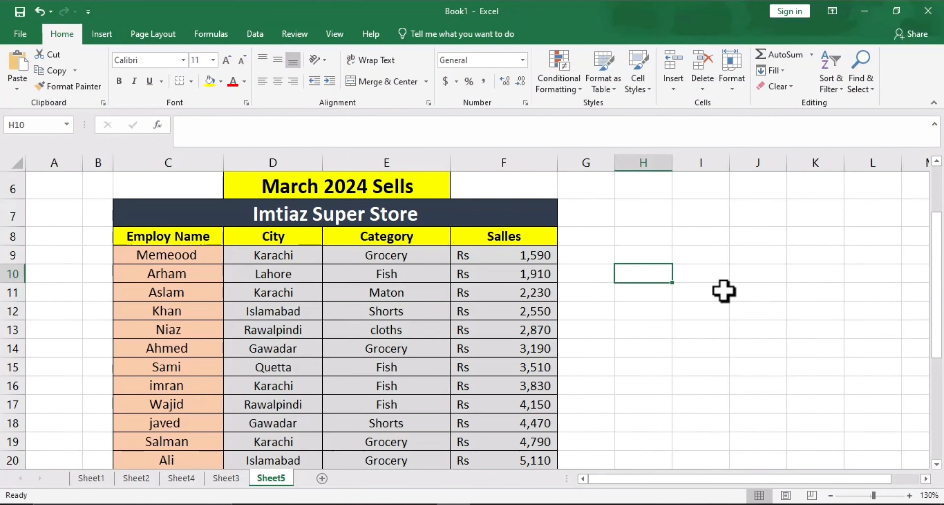
{"action": "type", "text": "Catgory"}
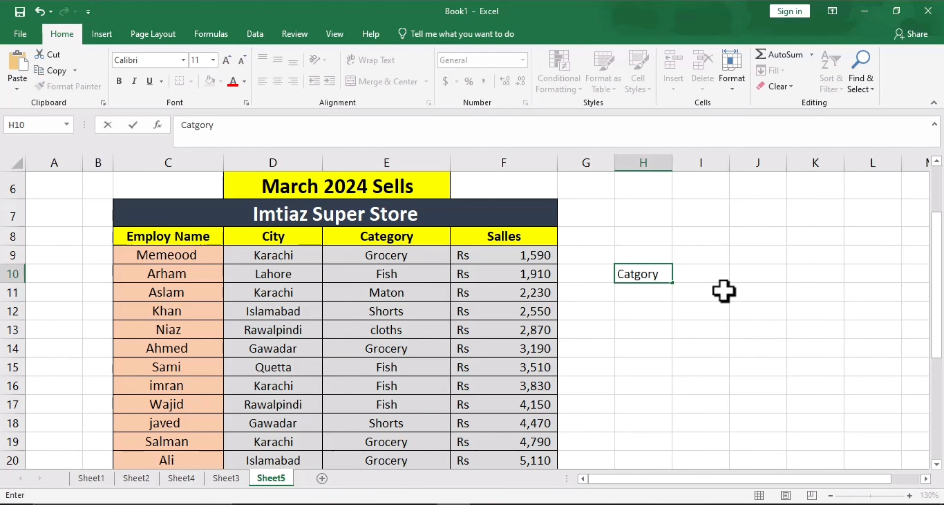
{"action": "key", "text": "Tab"}
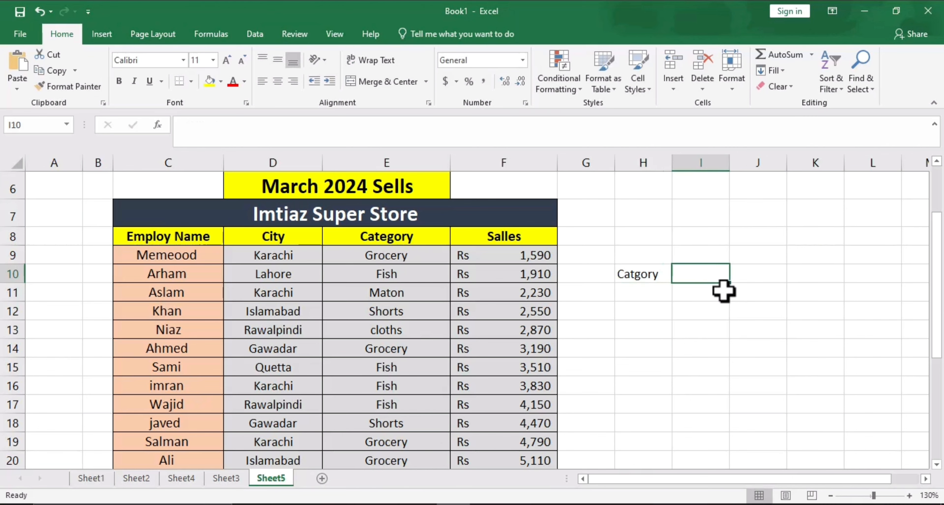
{"action": "type", "text": "Salles"}
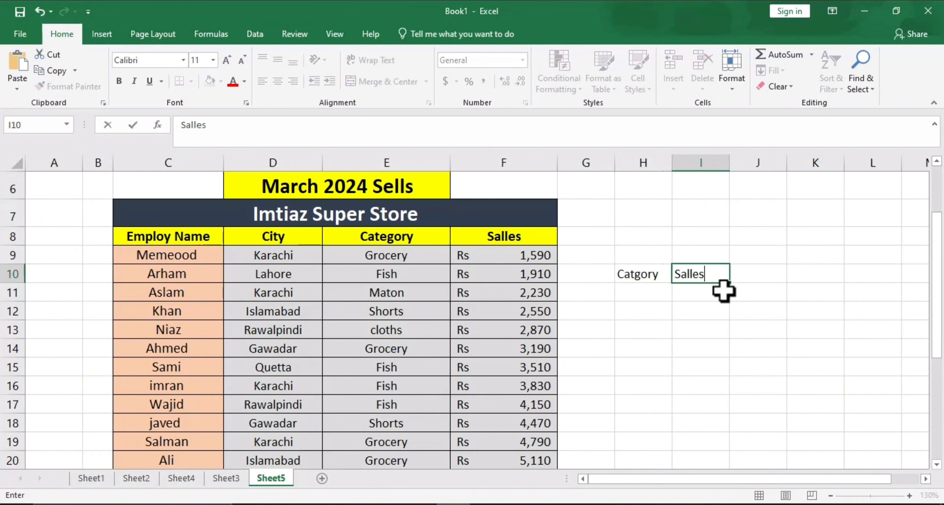
{"action": "key", "text": "Return"}
{"action": "left_click_drag", "start_coordinate": [723, 273], "coordinate": [653, 279]}
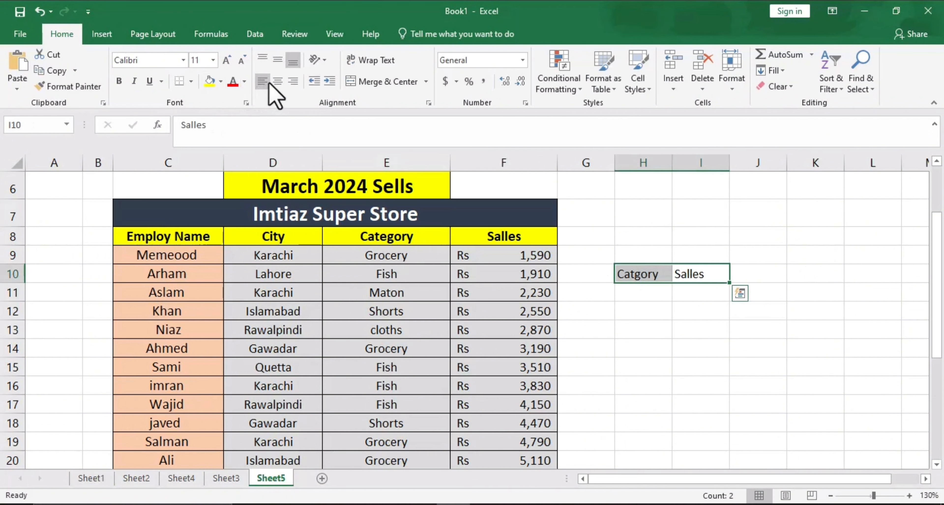
{"action": "left_click", "coordinate": [277, 81]}
Start a SUMIF formula in I11 with the Category cells E9:E31 as its range.
{"action": "left_click", "coordinate": [661, 291]}
{"action": "left_click", "coordinate": [693, 299]}
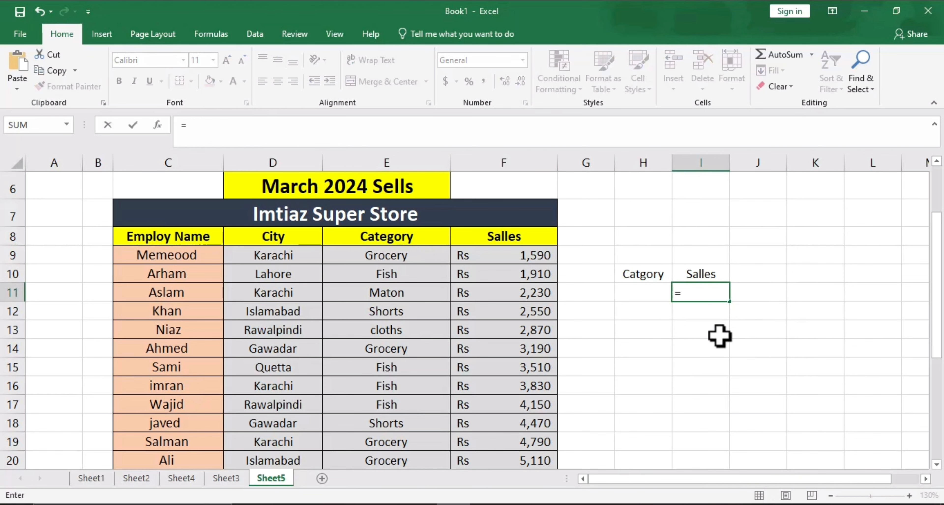
{"action": "type", "text": "=sumif"}
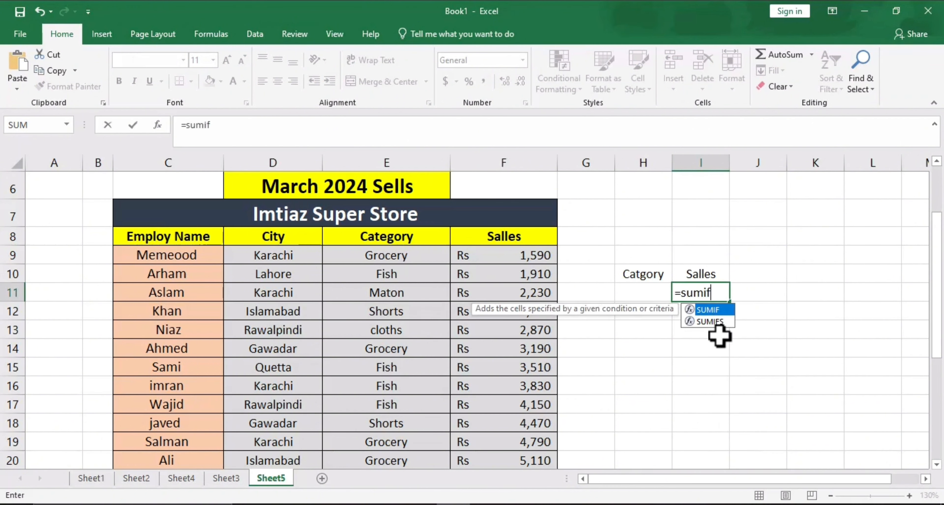
{"action": "key", "text": "Tab"}
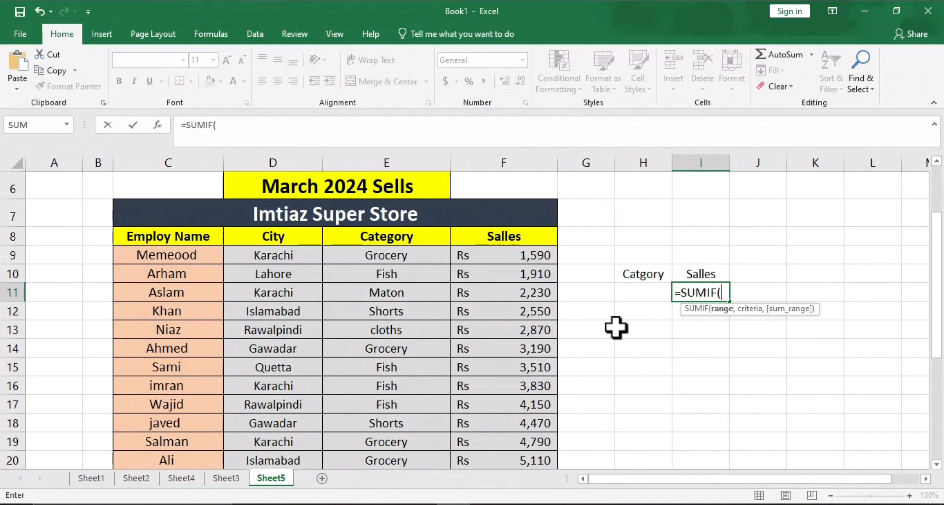
{"action": "left_click", "coordinate": [395, 256]}
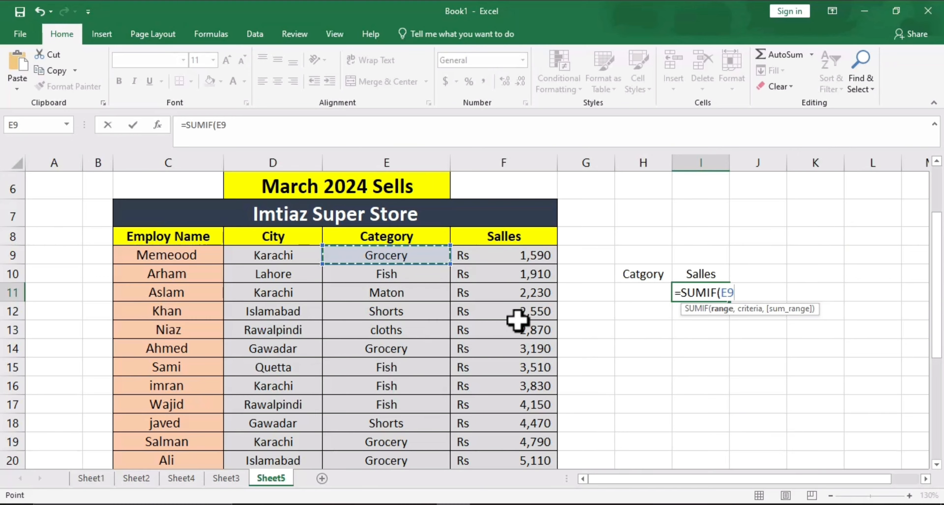
{"action": "key", "text": "ctrl+shift+Down"}
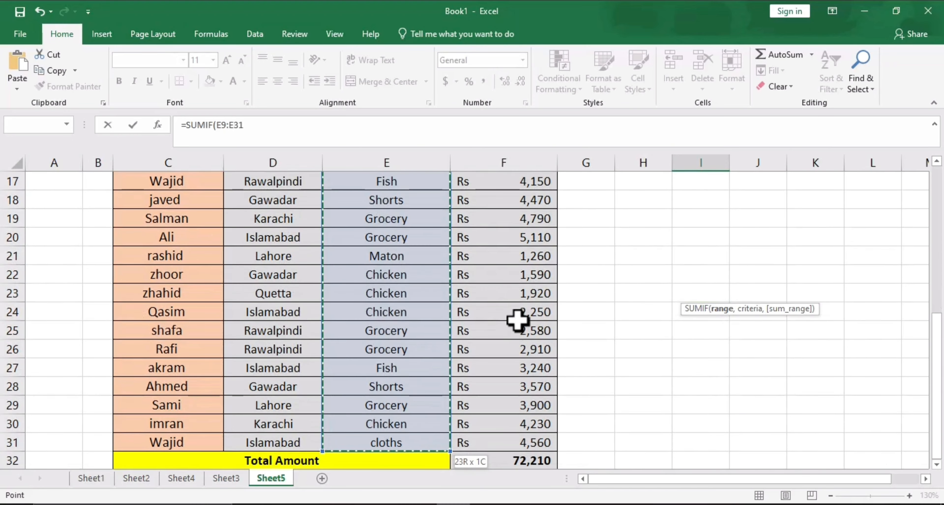
{"action": "scroll", "coordinate": [517, 320], "scroll_direction": "up", "scroll_amount": 5}
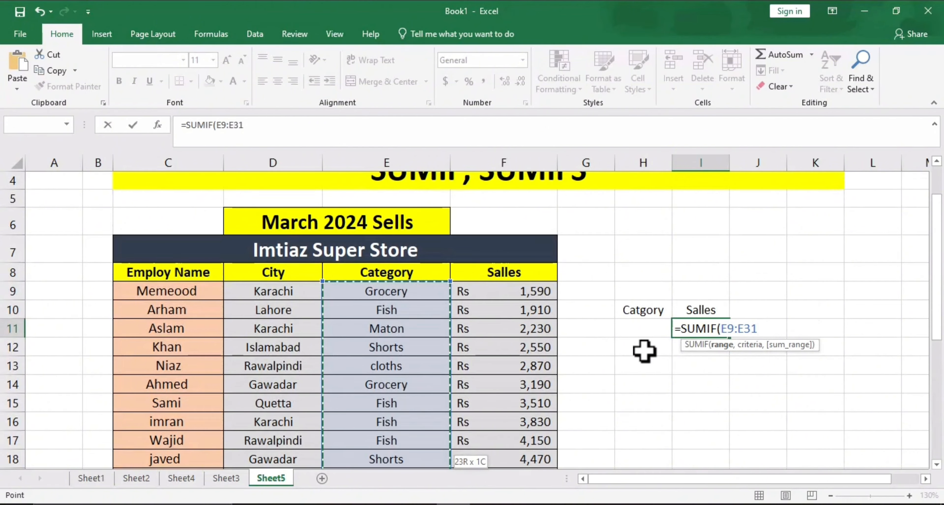
{"action": "type", "text": ","}
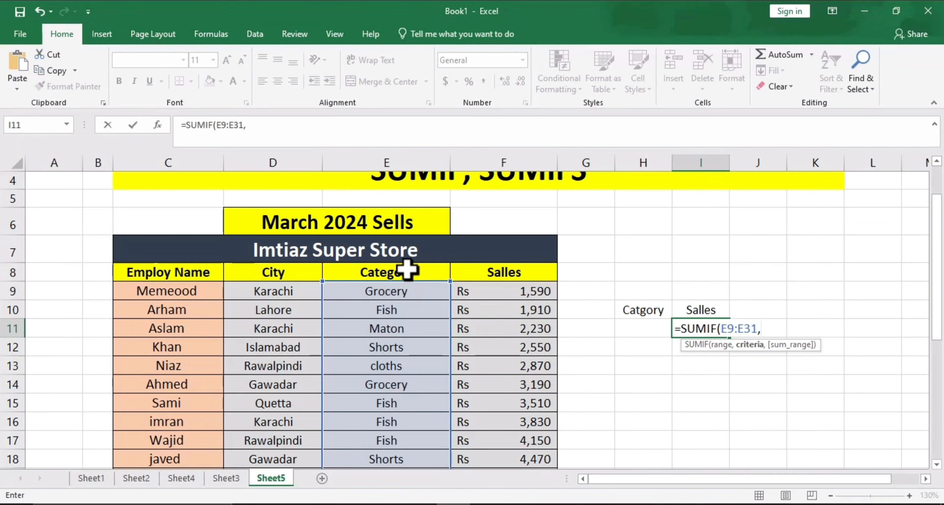
Complete the SUMIF formula in I11 with the criterion "Grocery" and the Salles cells F9:F31 as the sum range.
{"action": "scroll", "coordinate": [383, 278], "scroll_direction": "down", "scroll_amount": 1}
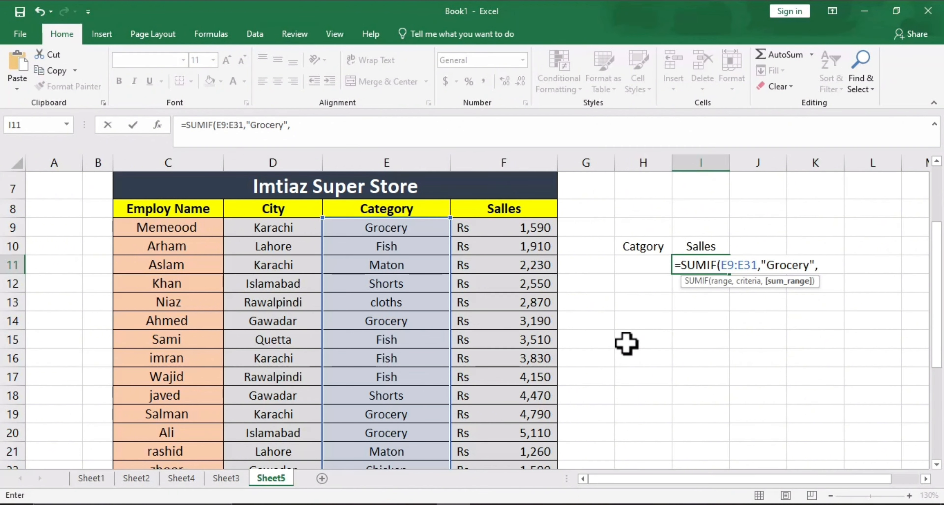
{"action": "left_click", "coordinate": [538, 230]}
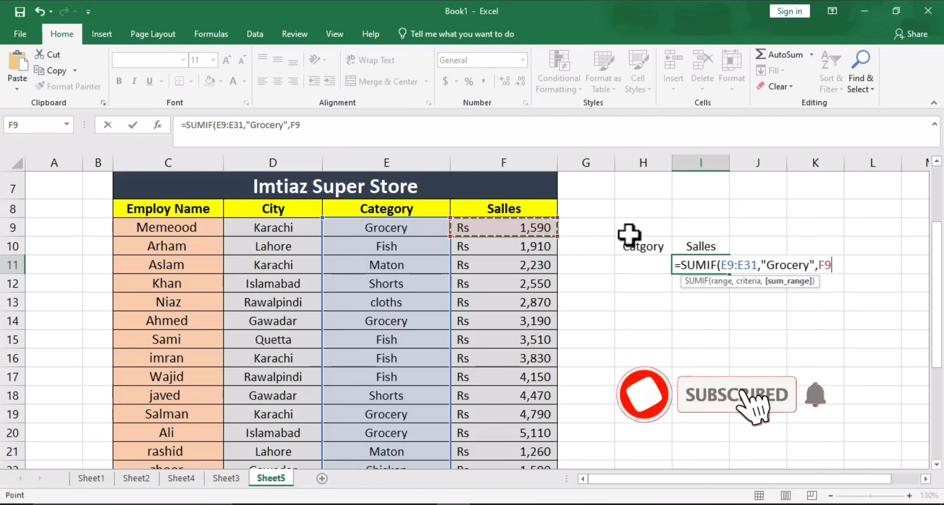
{"action": "left_click_drag", "start_coordinate": [531, 230], "coordinate": [535, 421]}
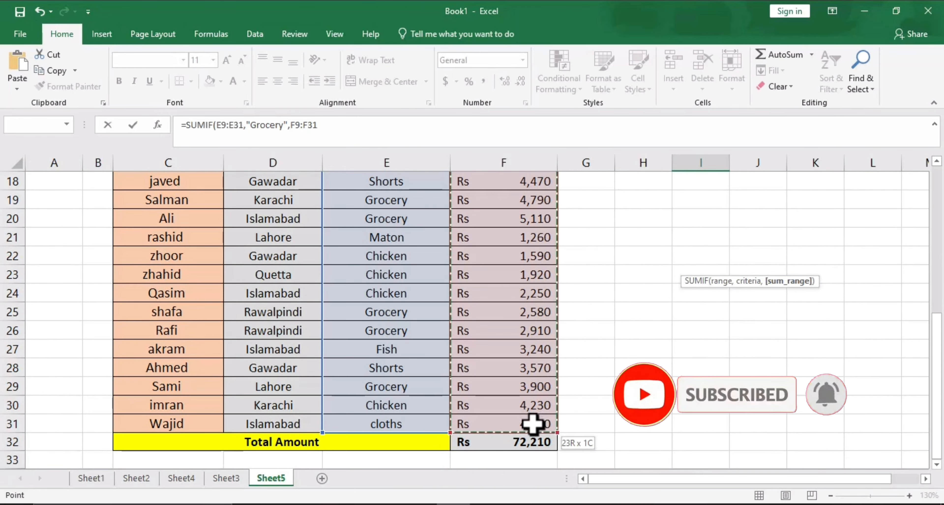
{"action": "scroll", "coordinate": [555, 403], "scroll_direction": "up", "scroll_amount": 6}
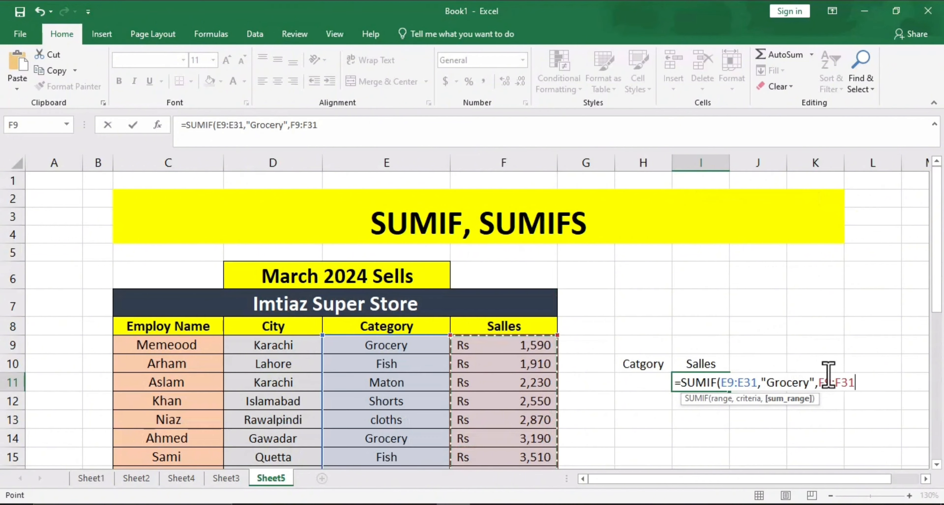
{"action": "key", "text": "Return"}
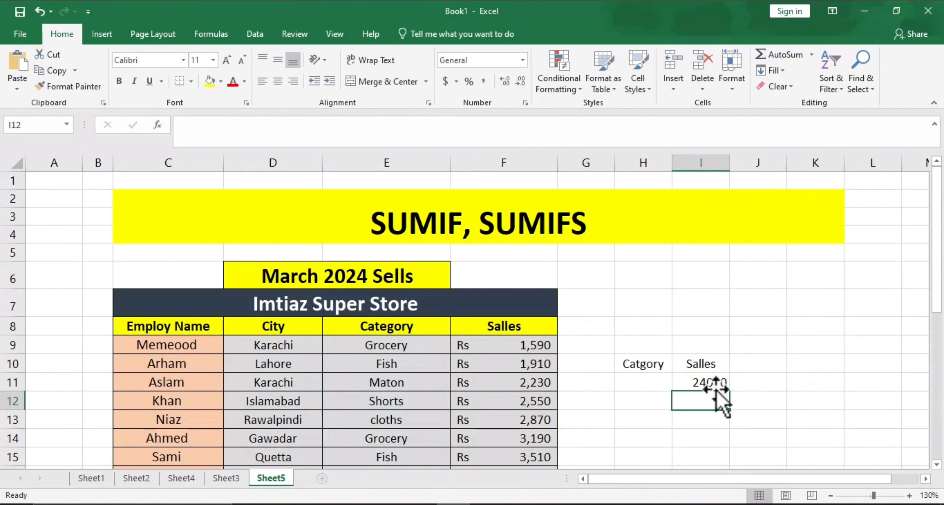
{"action": "scroll", "coordinate": [316, 385], "scroll_direction": "down", "scroll_amount": 2}
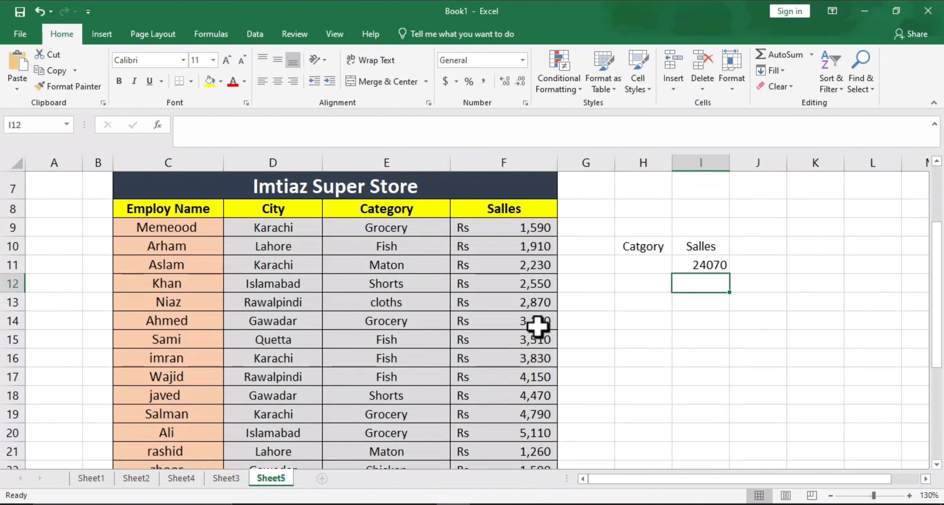
{"action": "scroll", "coordinate": [392, 343], "scroll_direction": "up", "scroll_amount": 1}
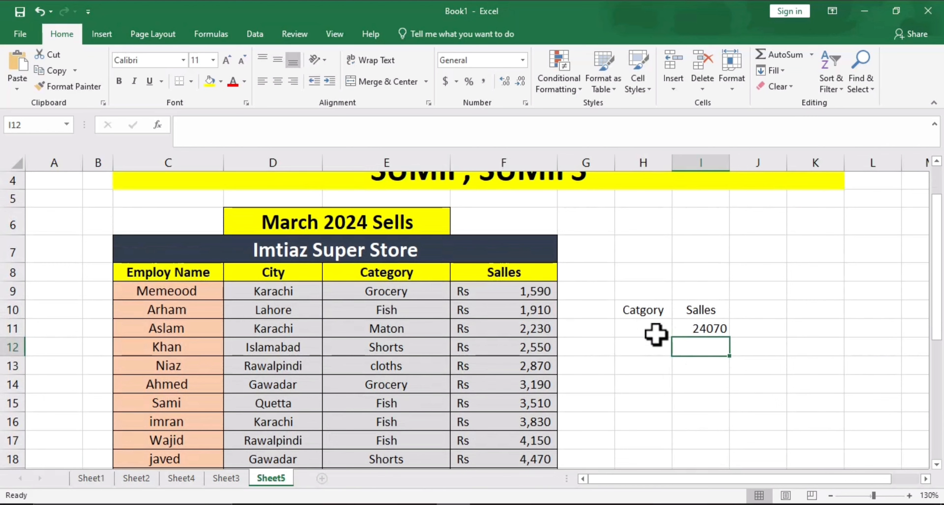
Reopen the SUMIF formula in I11 and remove all of its arguments, leaving =SUMIF(.
{"action": "left_click", "coordinate": [715, 327]}
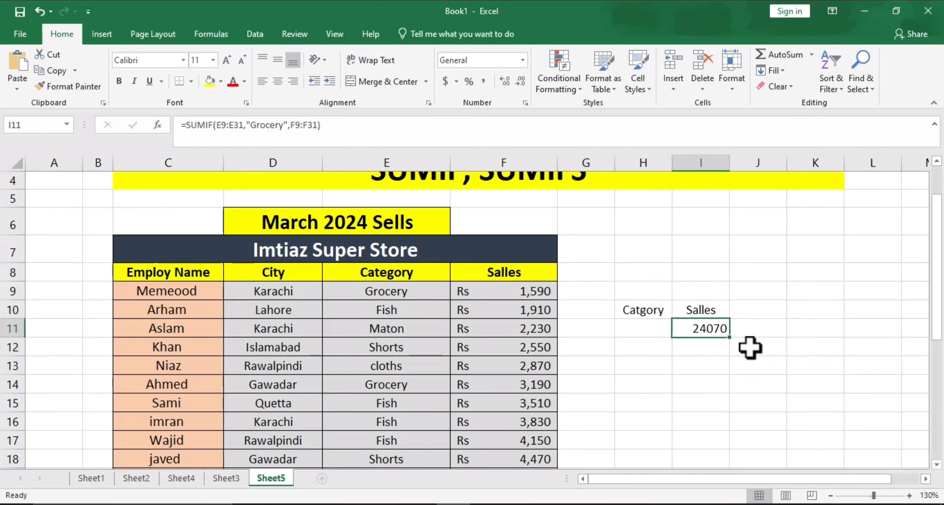
{"action": "double_click", "coordinate": [719, 331]}
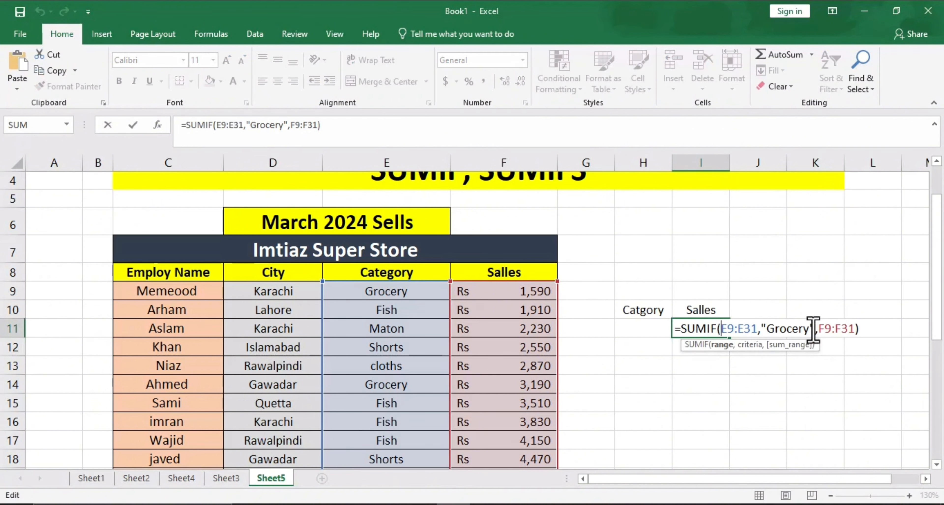
{"action": "left_click", "coordinate": [857, 329]}
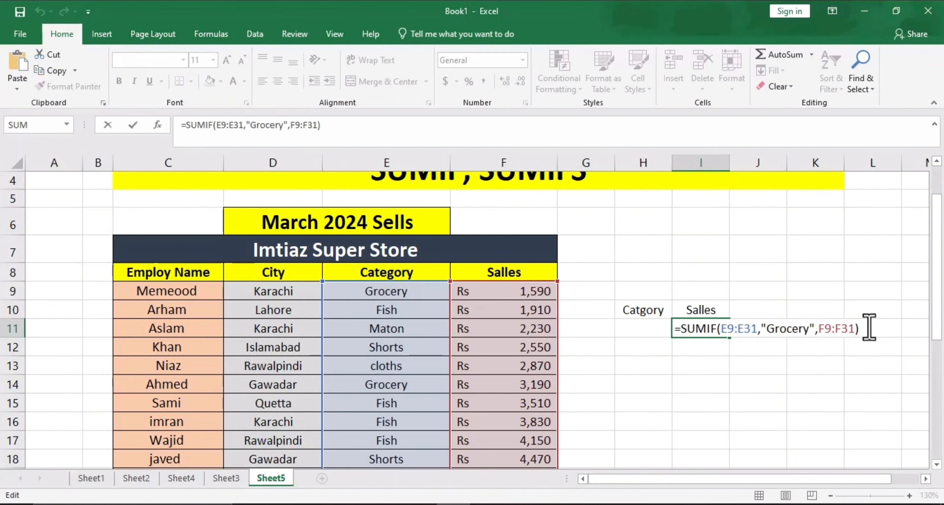
{"action": "left_click_drag", "start_coordinate": [869, 328], "coordinate": [717, 329]}
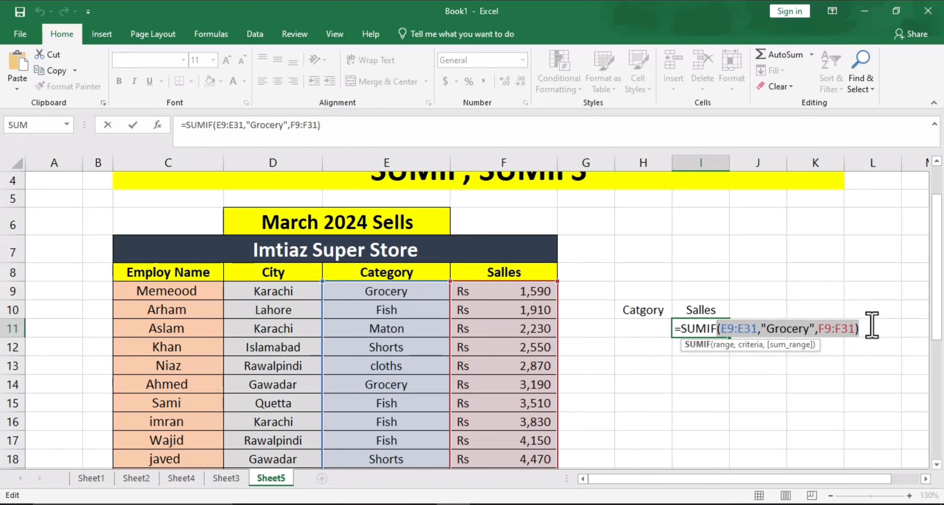
{"action": "left_click_drag", "start_coordinate": [870, 327], "coordinate": [729, 340]}
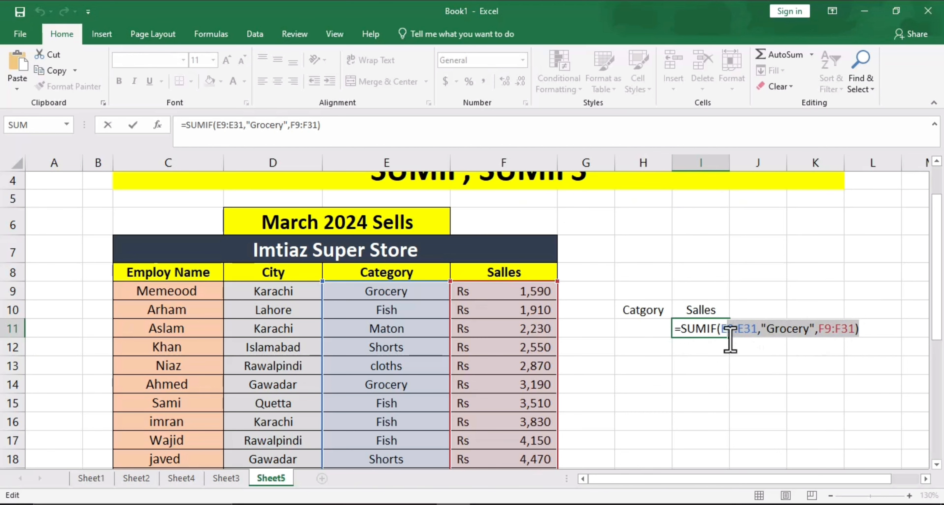
{"action": "key", "text": "BackSpace"}
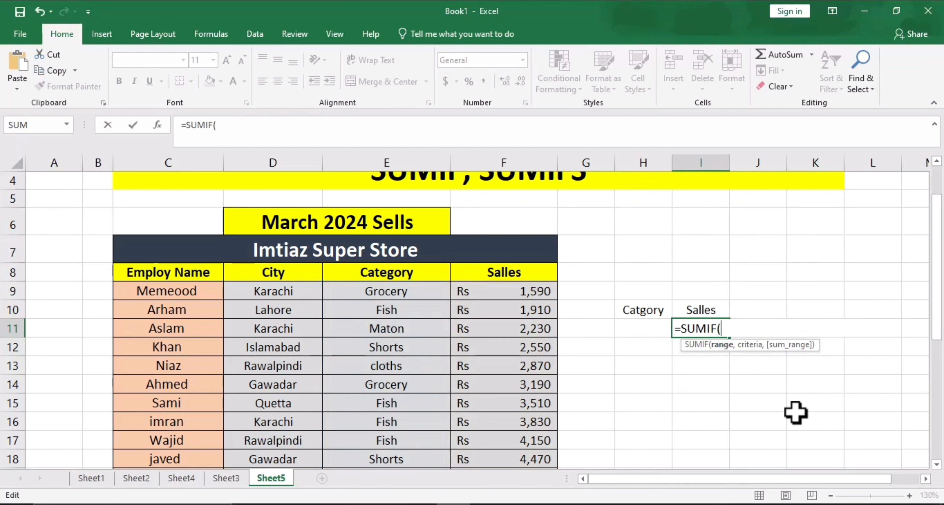
Set the Category cells E9:E31 as the SUMIF range and cell H11 as its criterion.
{"action": "left_click", "coordinate": [387, 293]}
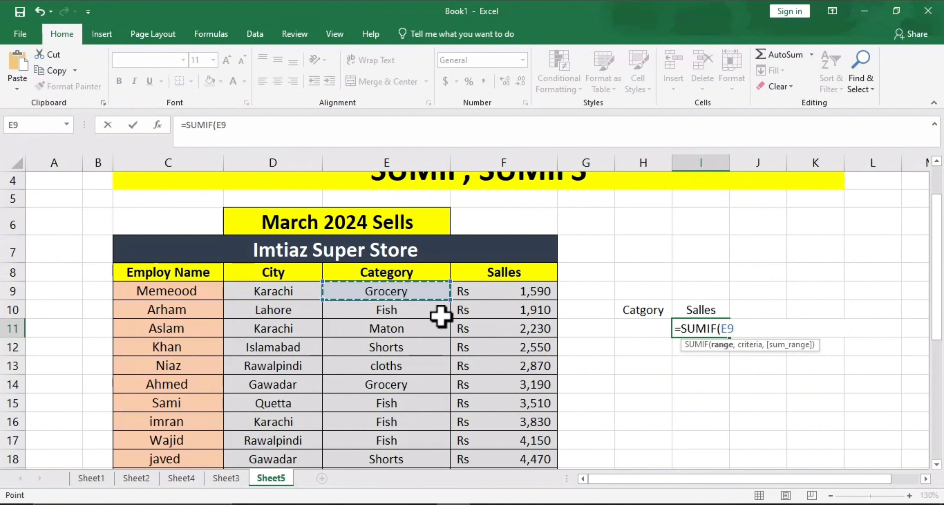
{"action": "key", "text": "ctrl+shift+Down"}
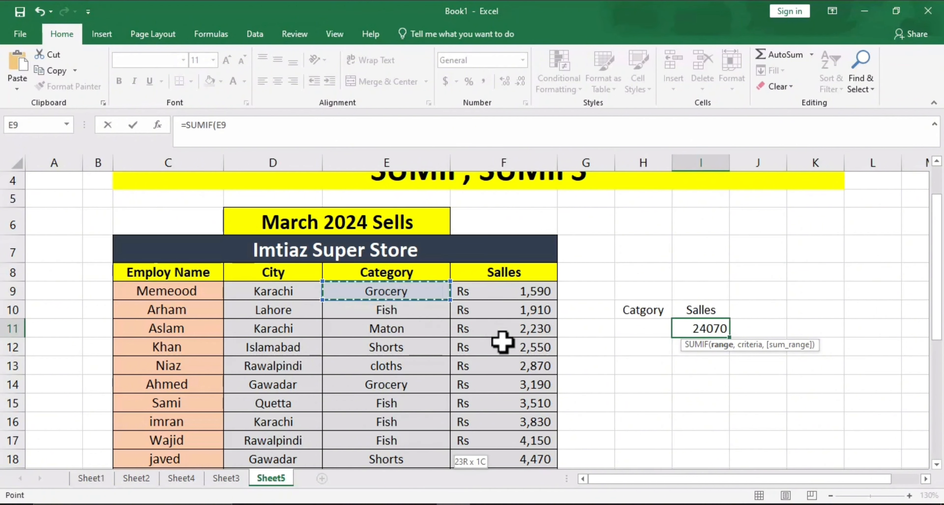
{"action": "scroll", "coordinate": [503, 341], "scroll_direction": "up", "scroll_amount": 3}
{"action": "scroll", "coordinate": [502, 341], "scroll_direction": "up", "scroll_amount": 2}
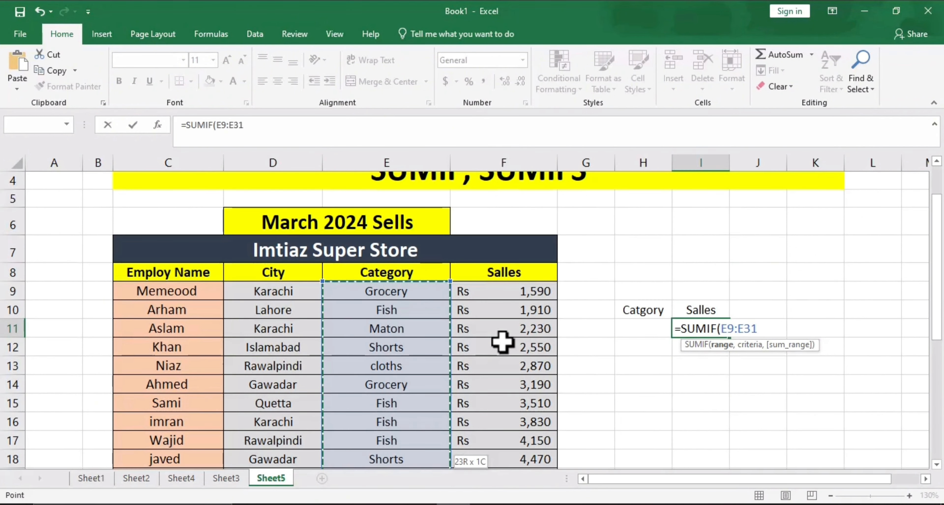
{"action": "type", "text": ","}
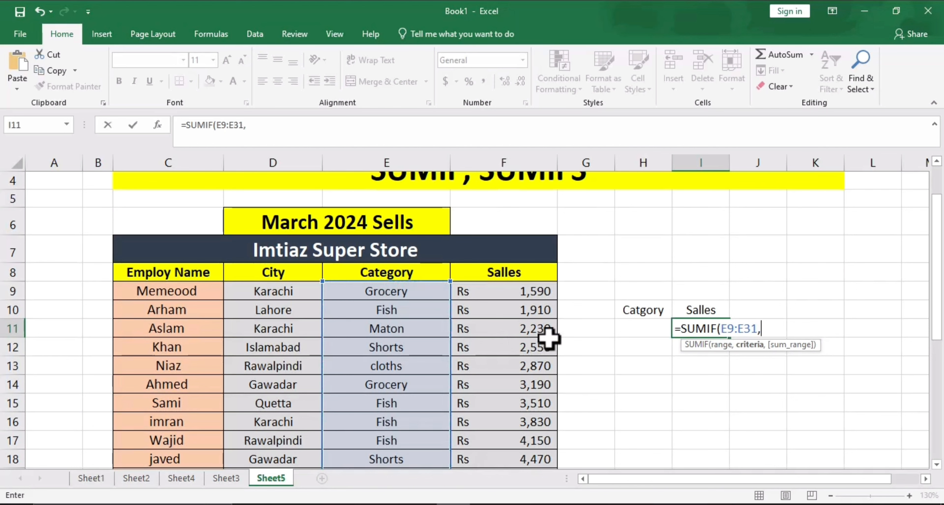
{"action": "left_click", "coordinate": [646, 330]}
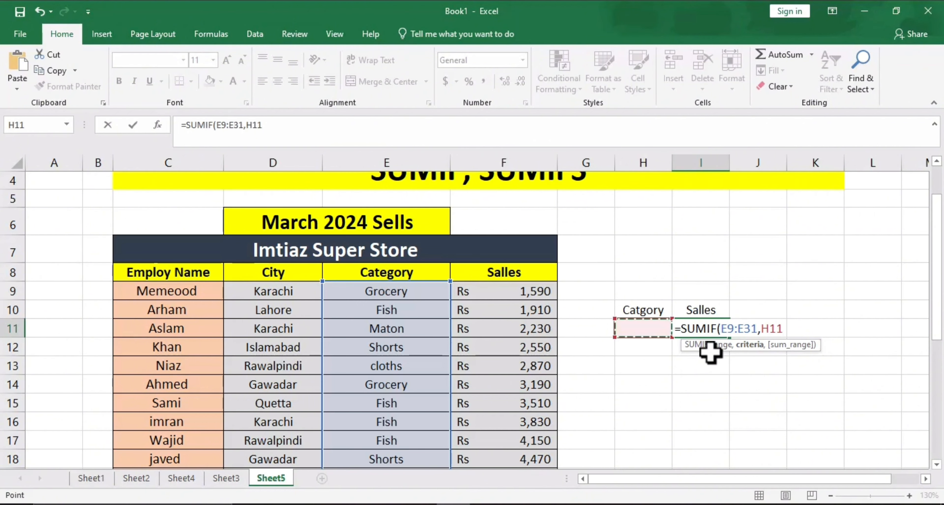
{"action": "type", "text": ","}
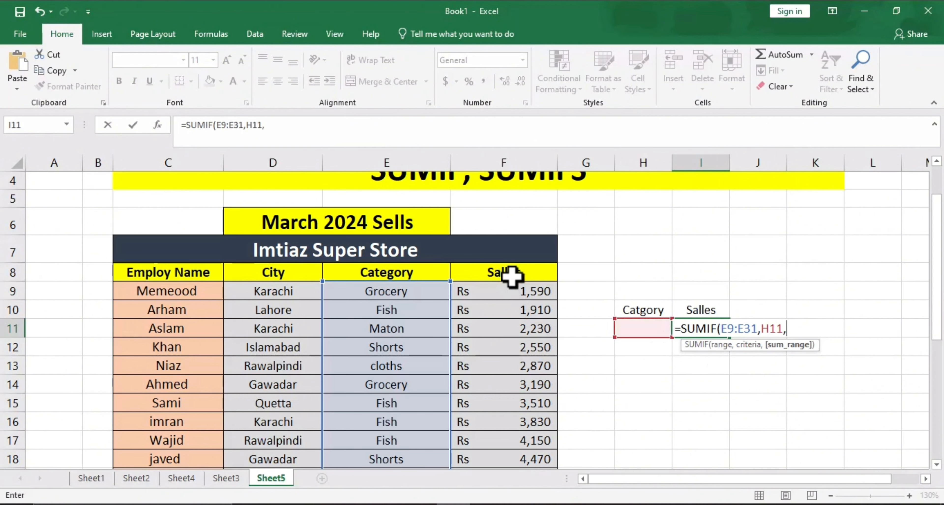
Finish the SUMIF formula in I11 with the Salles cells F9:F31 as the sum range.
{"action": "left_click_drag", "start_coordinate": [508, 293], "coordinate": [513, 439]}
{"action": "left_click_drag", "start_coordinate": [513, 470], "coordinate": [518, 444]}
{"action": "scroll", "coordinate": [732, 315], "scroll_direction": "up", "scroll_amount": 4}
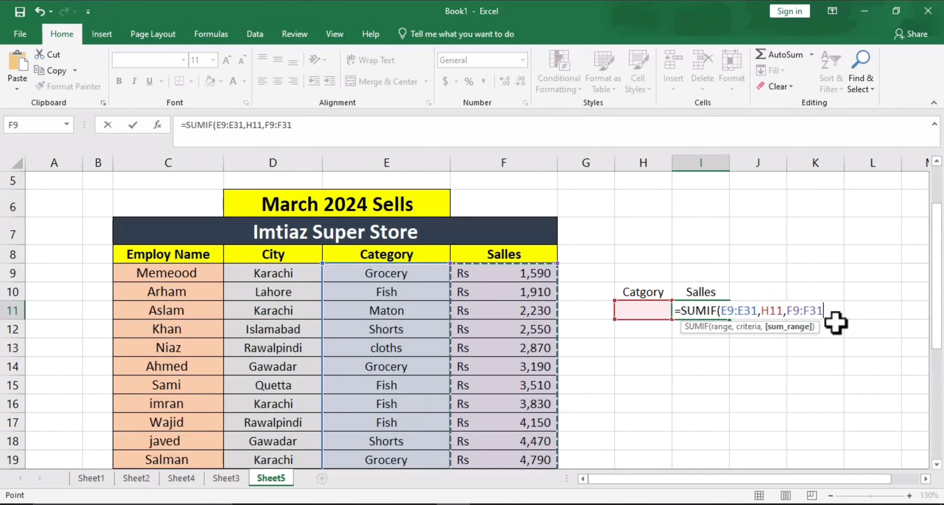
{"action": "type", "text": ")"}
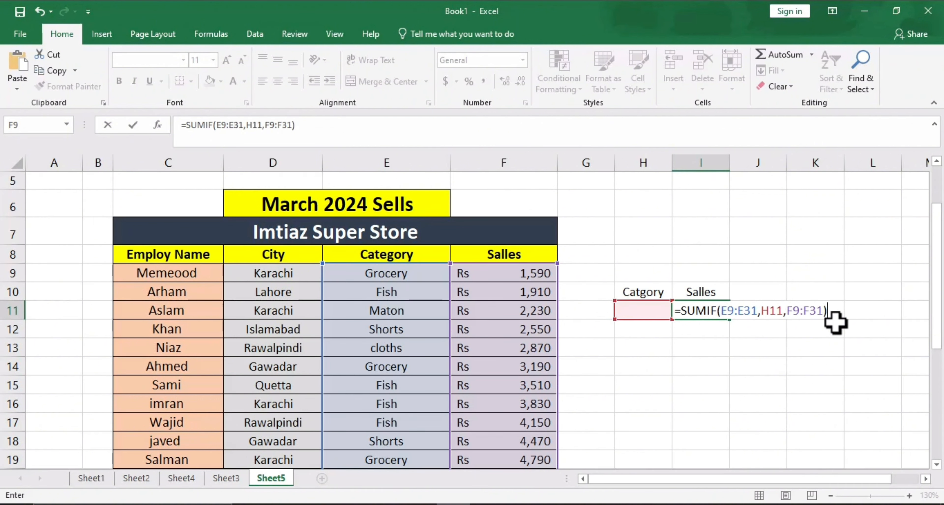
{"action": "key", "text": "Return"}
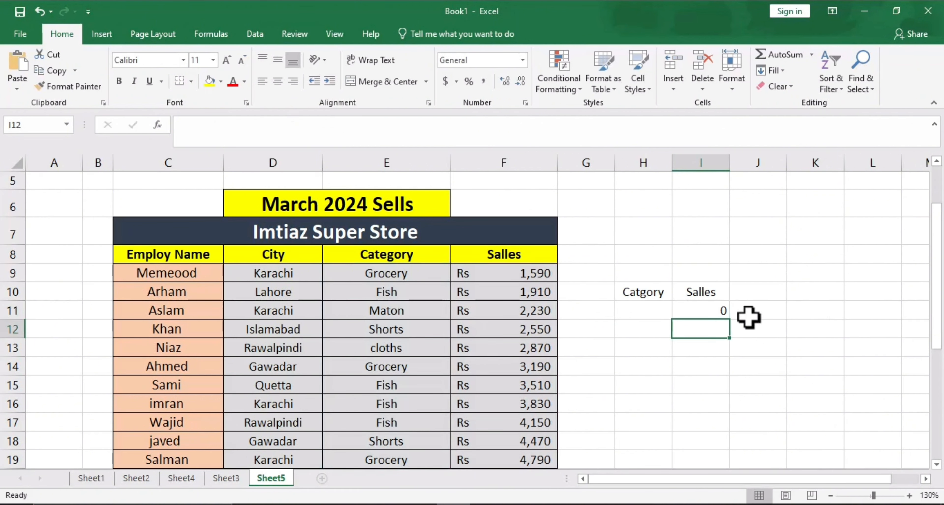
Enter "Grocery" in H11 as the category for the SUMIF formula.
{"action": "left_click", "coordinate": [647, 307]}
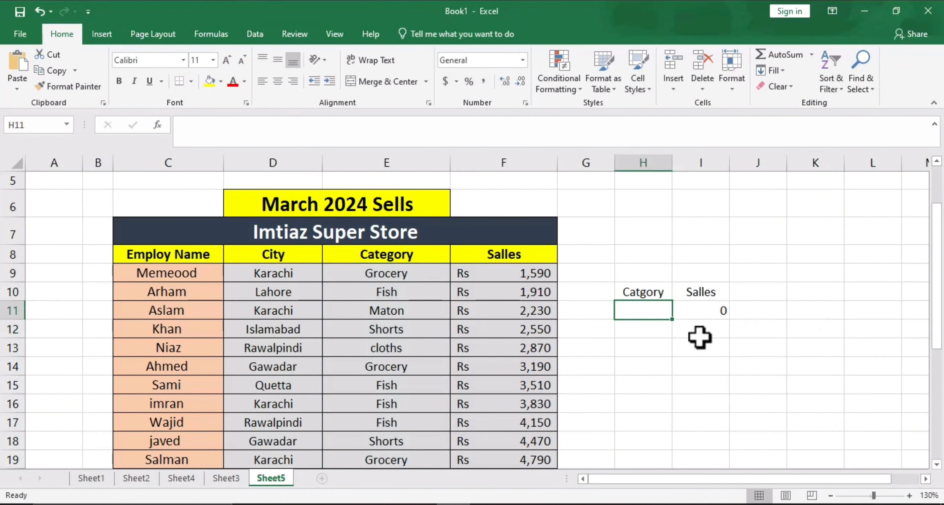
{"action": "type", "text": "Groc"}
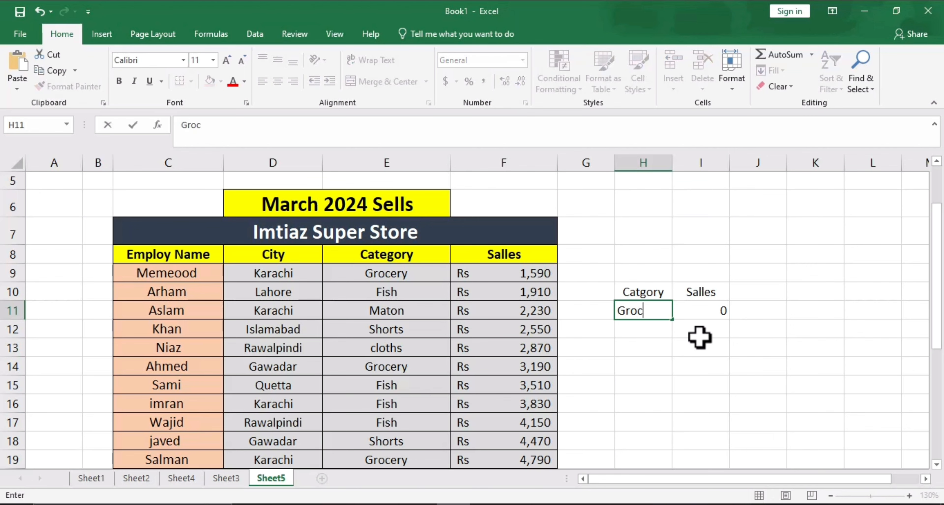
{"action": "type", "text": "ery"}
{"action": "key", "text": "Return"}
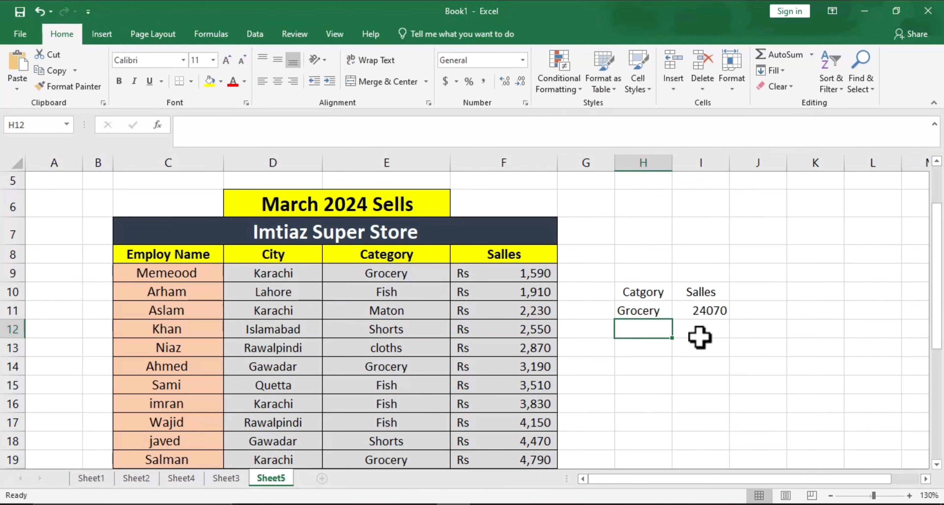
Test other categories in H11 by replacing its entry with "Fish" and after that with "Chicken".
{"action": "key", "text": "Up"}
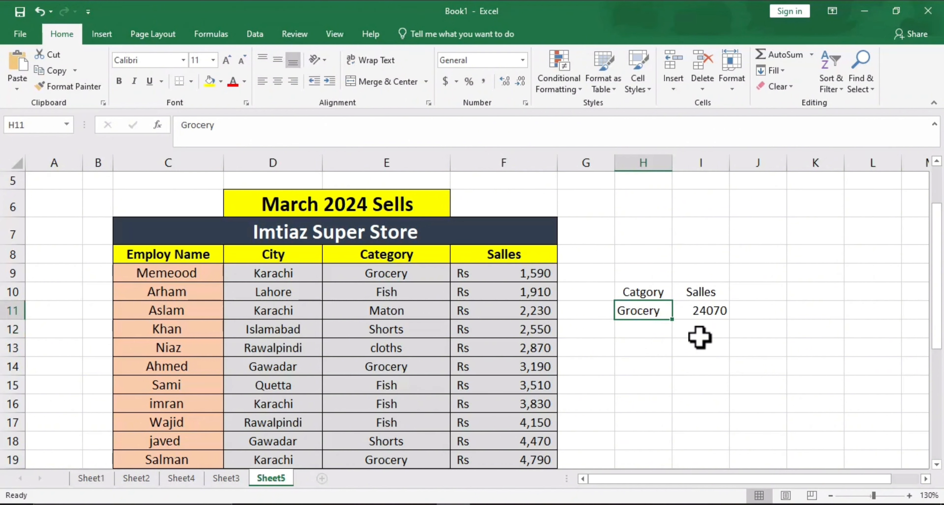
{"action": "type", "text": "Fish"}
{"action": "key", "text": "Return"}
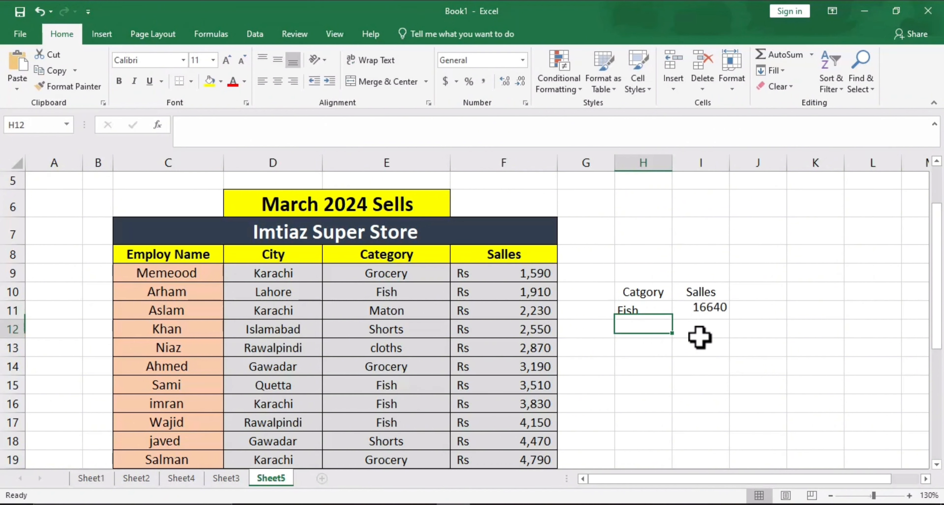
{"action": "key", "text": "Up"}
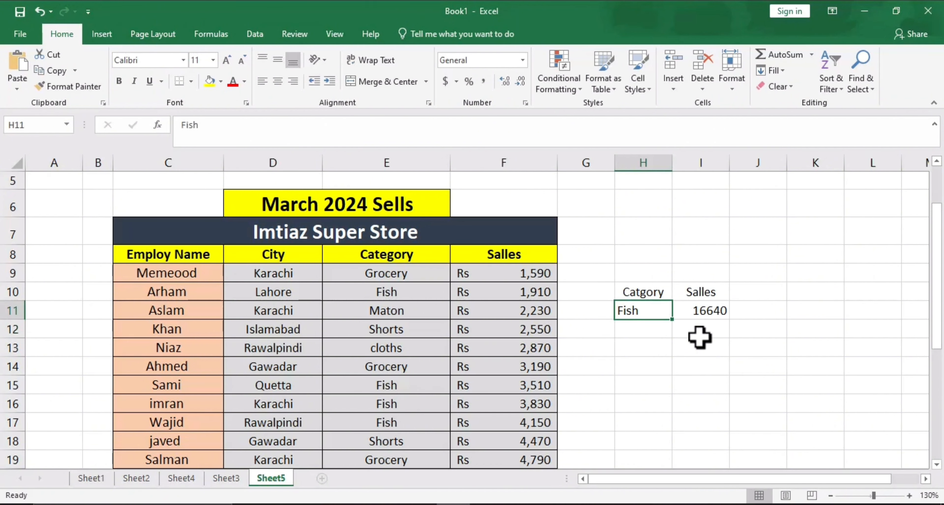
{"action": "type", "text": "Chick"}
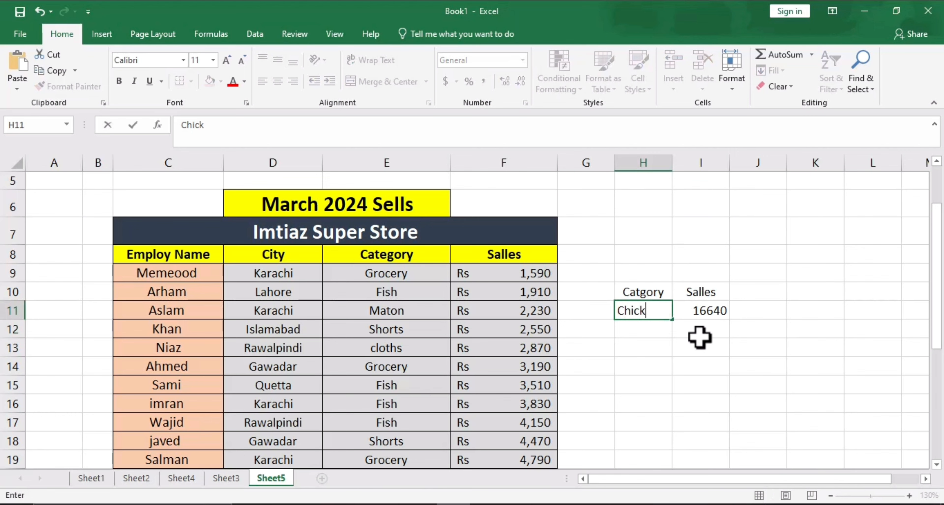
{"action": "type", "text": "en"}
{"action": "key", "text": "Return"}
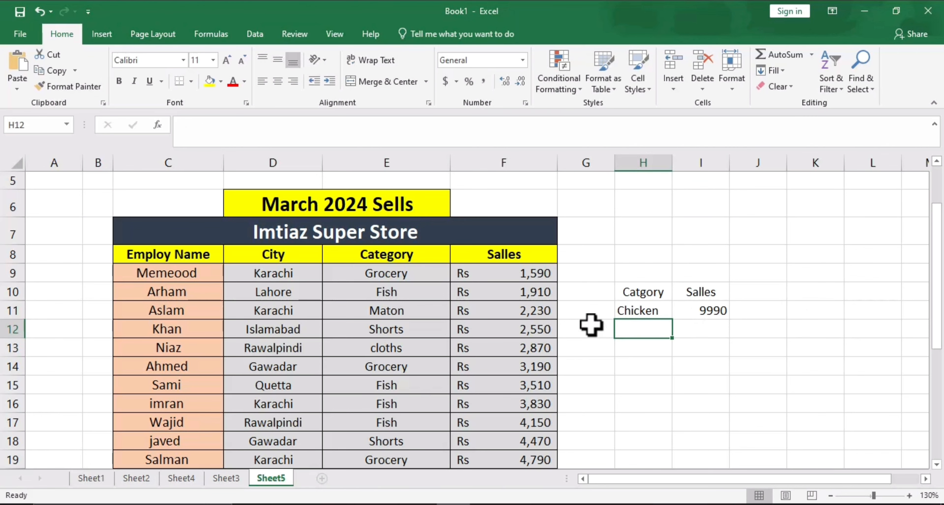
Change the category in H11 to "Shorts".
{"action": "left_click", "coordinate": [649, 314]}
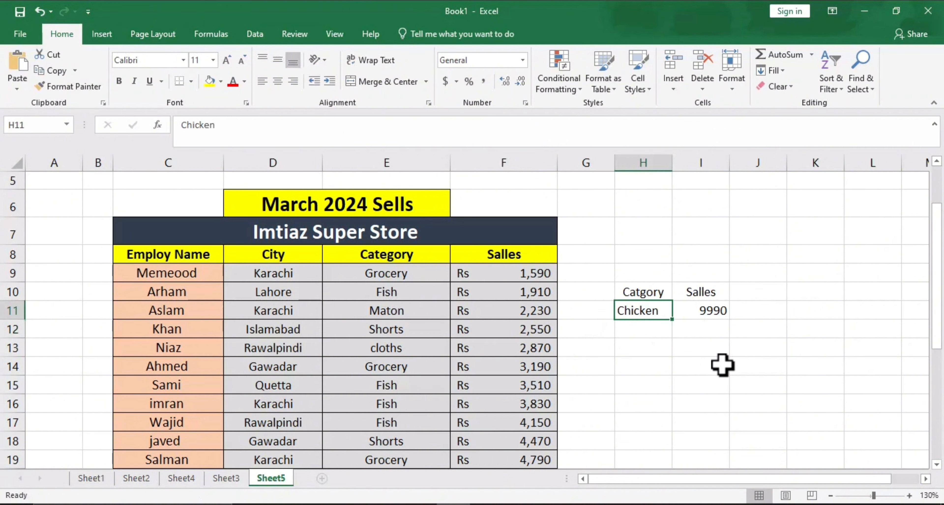
{"action": "type", "text": "Shorts"}
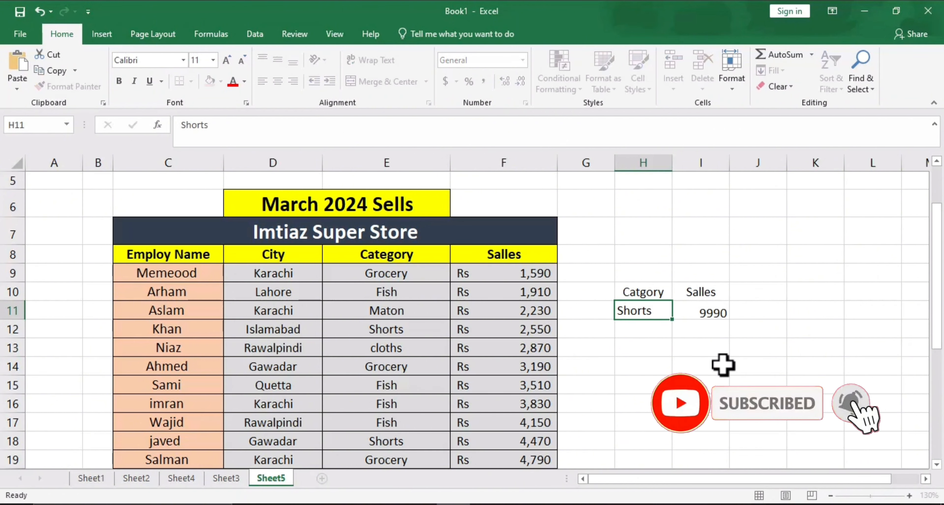
{"action": "key", "text": "Return"}
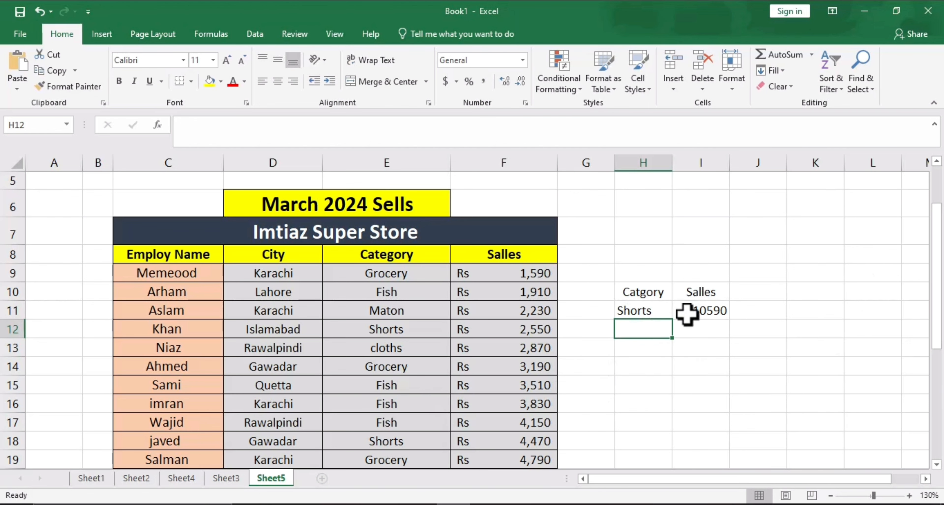
{"action": "left_click", "coordinate": [662, 314]}
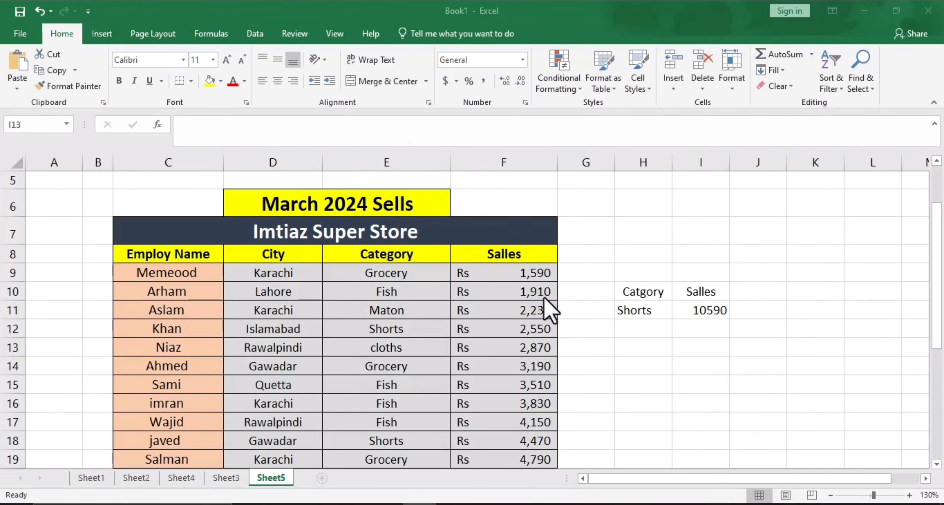
{"action": "scroll", "coordinate": [575, 295], "scroll_direction": "up", "scroll_amount": 2}
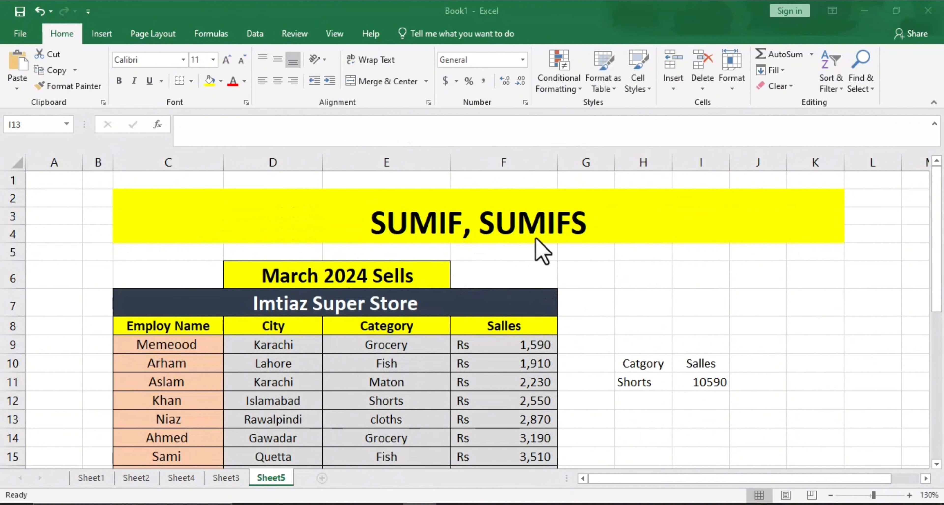
{"action": "scroll", "coordinate": [592, 326], "scroll_direction": "down", "scroll_amount": 2}
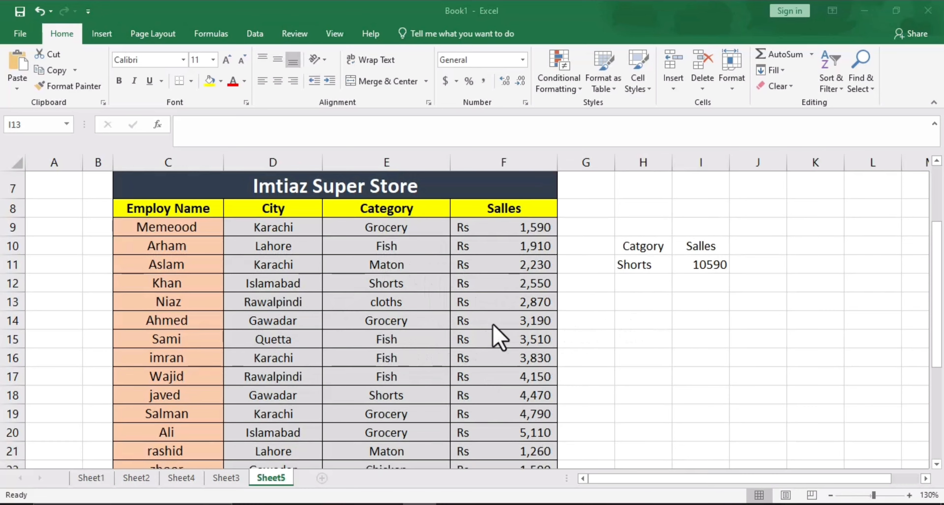
{"action": "scroll", "coordinate": [523, 293], "scroll_direction": "up", "scroll_amount": 1}
{"action": "scroll", "coordinate": [522, 304], "scroll_direction": "up", "scroll_amount": 1}
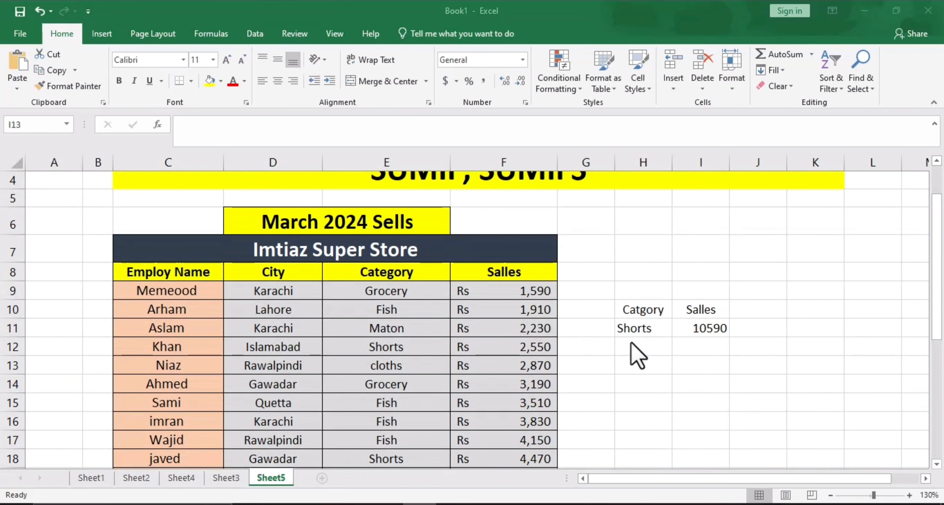
{"action": "scroll", "coordinate": [463, 354], "scroll_direction": "down", "scroll_amount": 1}
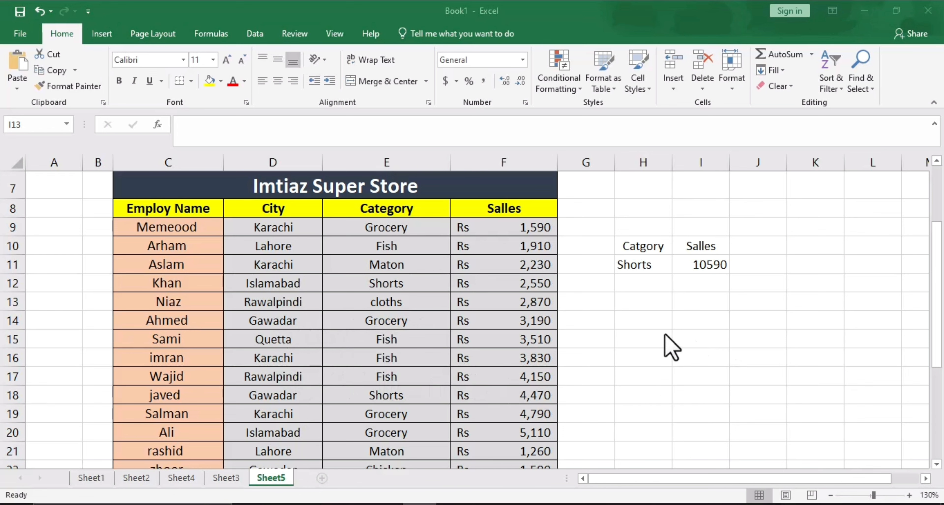
Enter the headers "City", "Catgory" and "Salles" in cells H13, I13 and J13.
{"action": "left_click", "coordinate": [650, 290]}
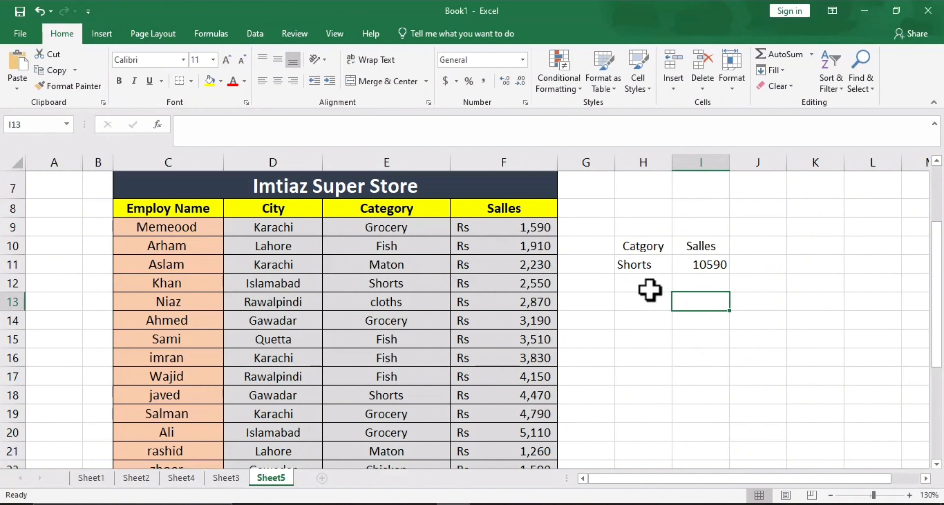
{"action": "left_click", "coordinate": [659, 316]}
{"action": "left_click", "coordinate": [639, 307]}
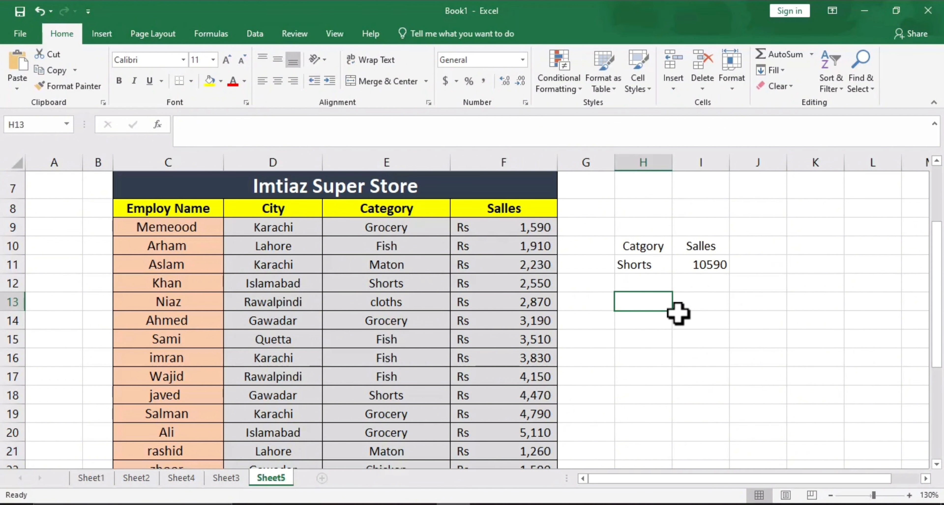
{"action": "type", "text": "Ca"}
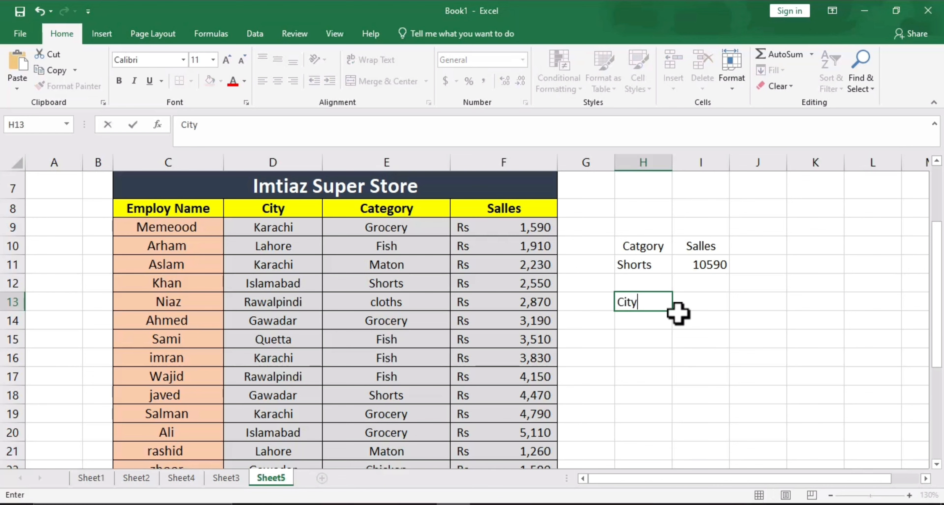
{"action": "type", "text": "tgory"}
{"action": "key", "text": "Tab"}
{"action": "type", "text": "C"}
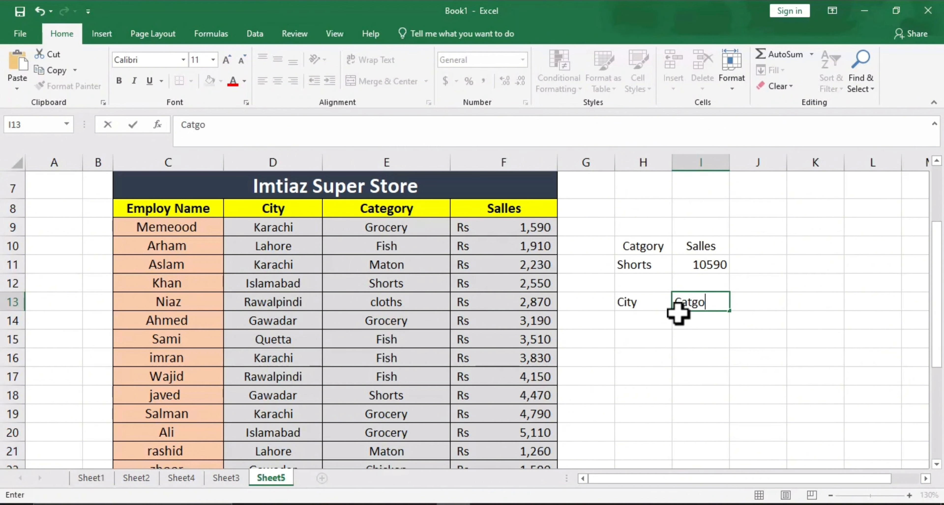
{"action": "key", "text": "Tab"}
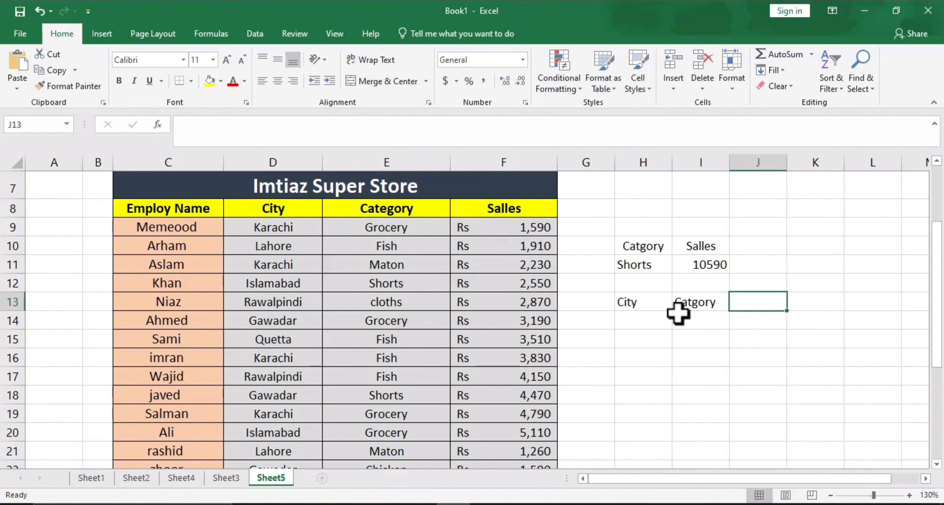
{"action": "type", "text": "Salles"}
{"action": "key", "text": "Return"}
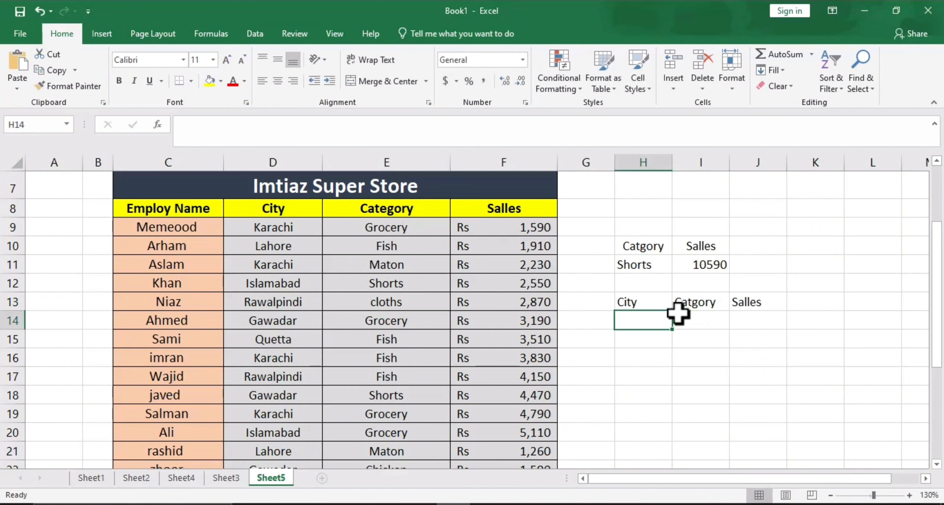
Start a SUMIFS formula in J14 with the Salles cells F9:F31 as the sum range.
{"action": "left_click", "coordinate": [764, 319]}
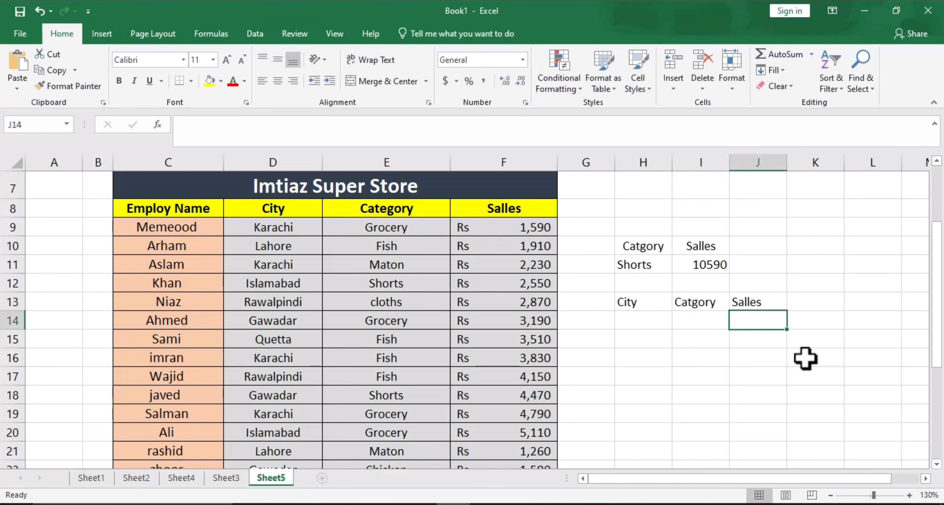
{"action": "type", "text": "="}
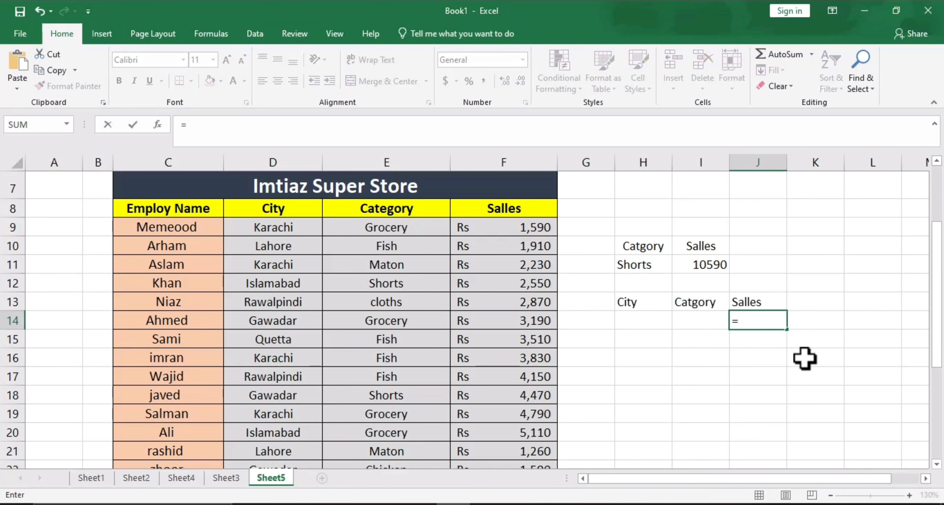
{"action": "type", "text": "sumifs"}
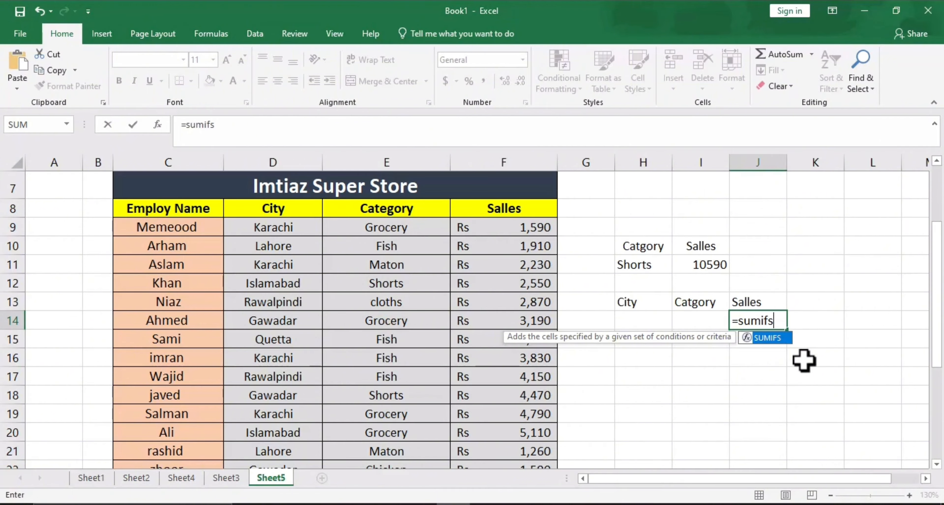
{"action": "key", "text": "Escape"}
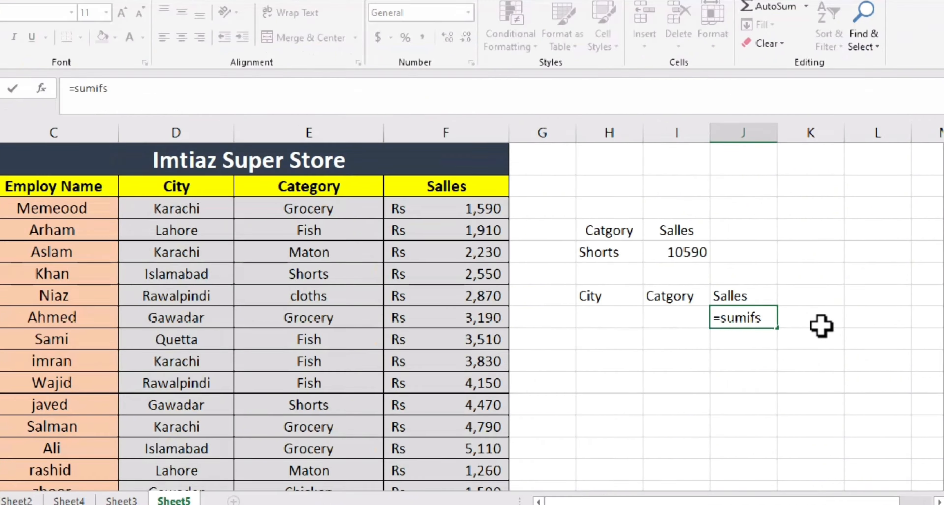
{"action": "key", "text": "Tab"}
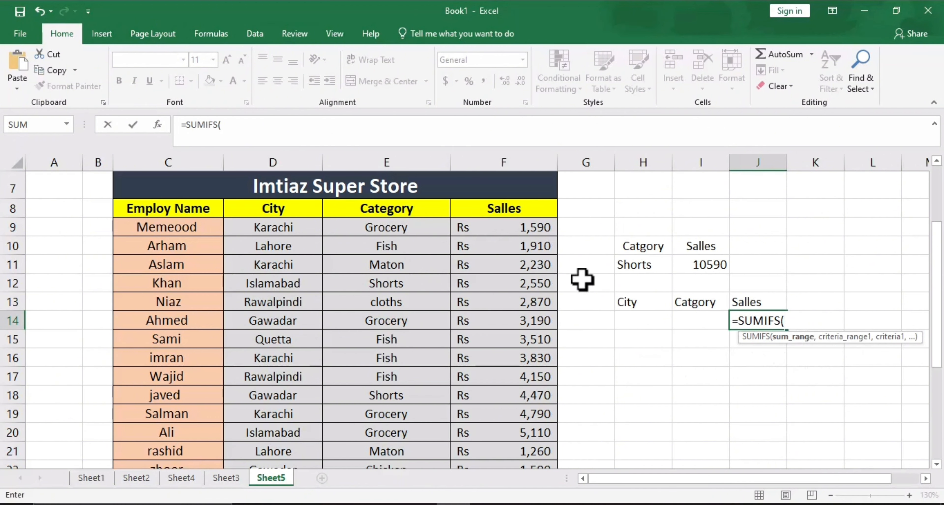
{"action": "left_click_drag", "start_coordinate": [535, 228], "coordinate": [531, 436]}
{"action": "scroll", "coordinate": [674, 320], "scroll_direction": "up", "scroll_amount": 5}
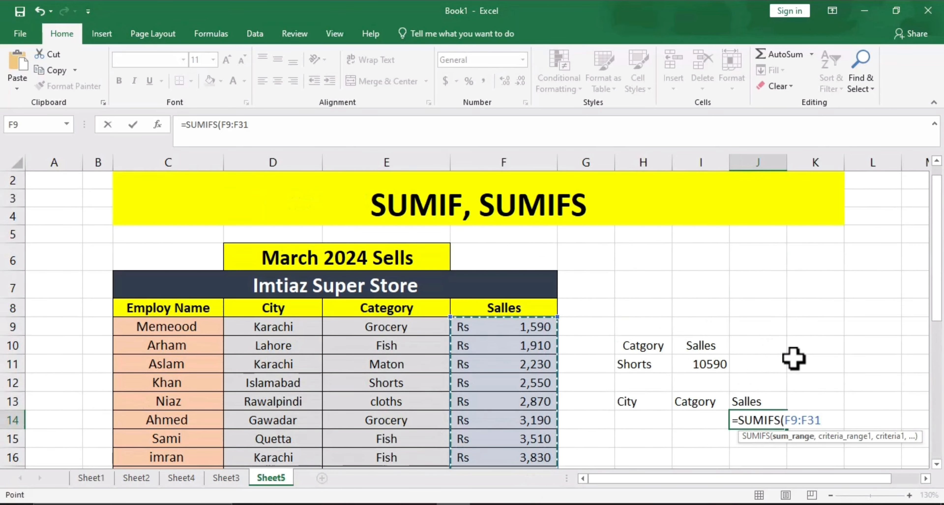
{"action": "scroll", "coordinate": [730, 370], "scroll_direction": "down", "scroll_amount": 1}
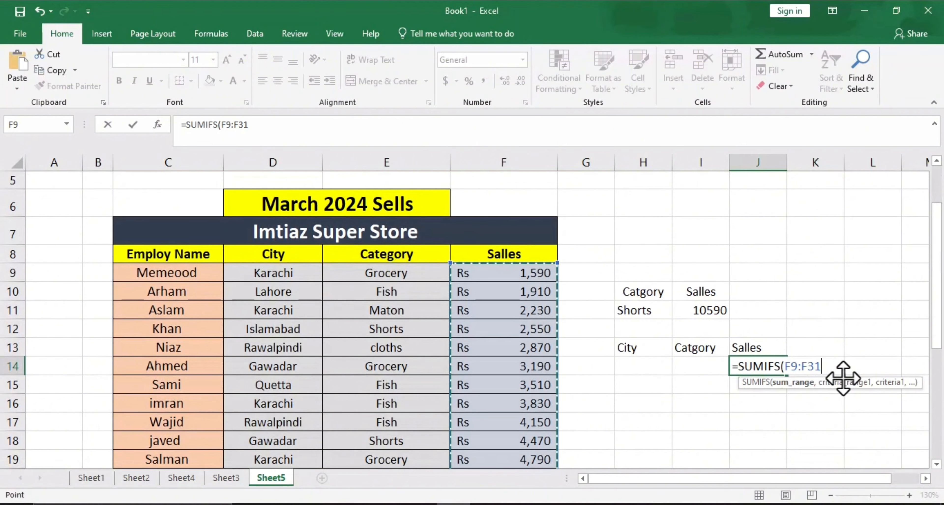
{"action": "type", "text": ","}
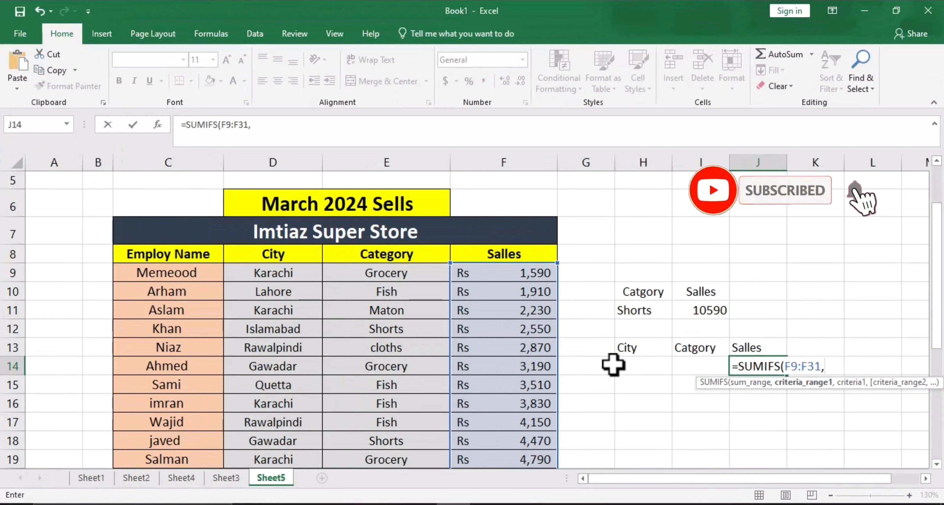
Add the City cells D9:D31 as the formula's first criteria range, with H14 as its criterion.
{"action": "left_click_drag", "start_coordinate": [296, 274], "coordinate": [293, 438]}
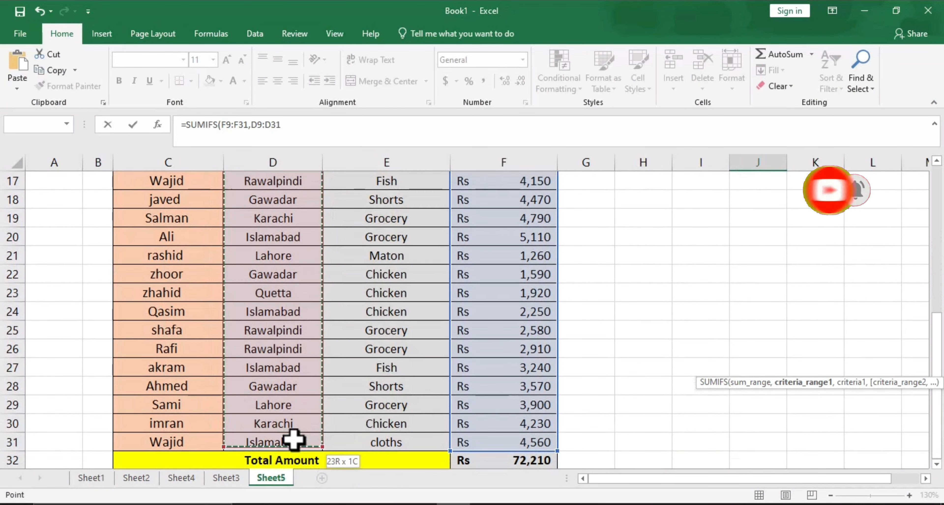
{"action": "scroll", "coordinate": [553, 313], "scroll_direction": "up", "scroll_amount": 3}
{"action": "scroll", "coordinate": [552, 313], "scroll_direction": "up", "scroll_amount": 1}
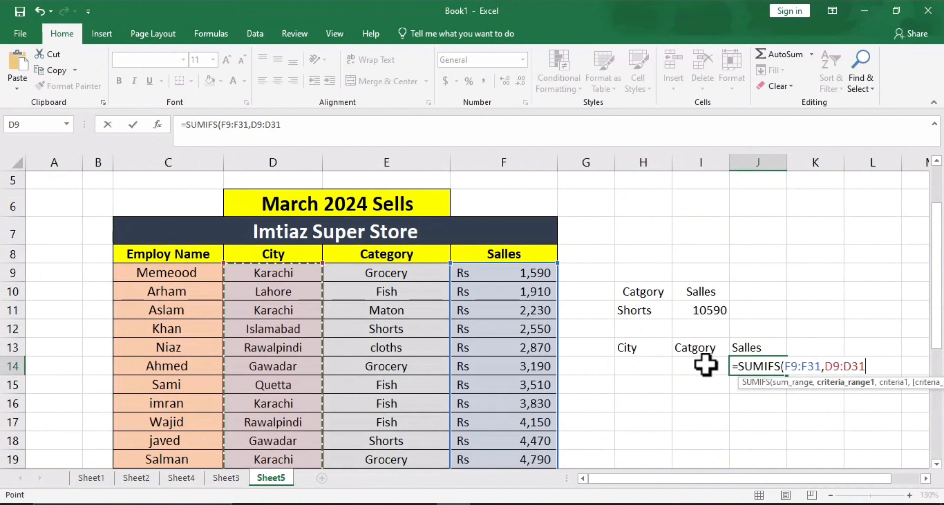
{"action": "type", "text": ","}
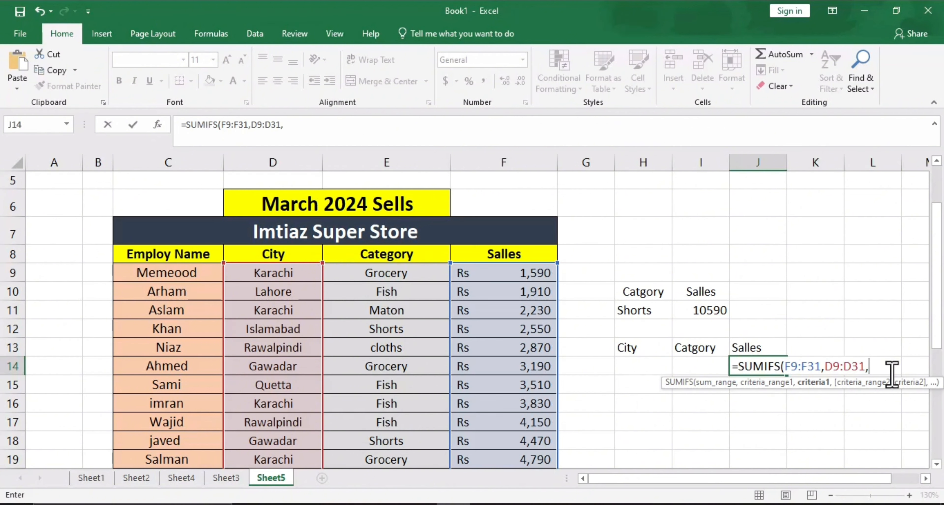
{"action": "left_click", "coordinate": [655, 364]}
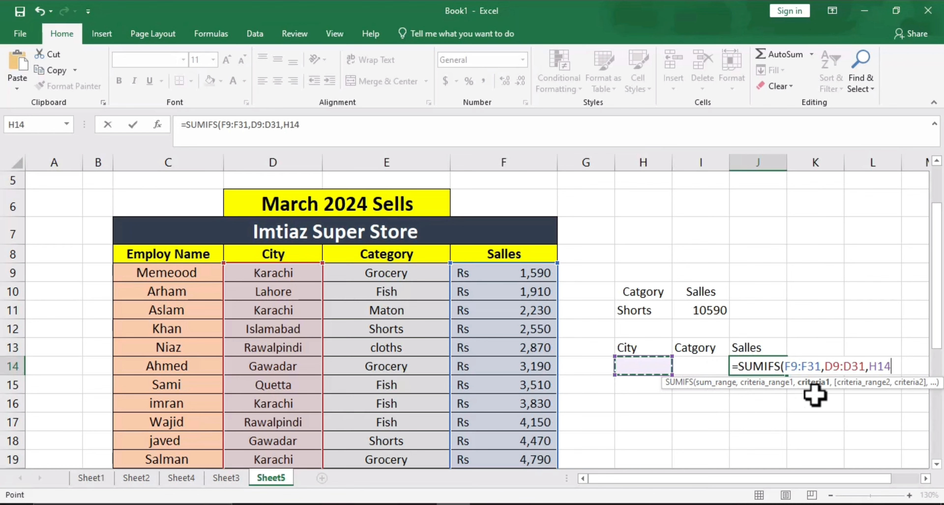
{"action": "type", "text": ","}
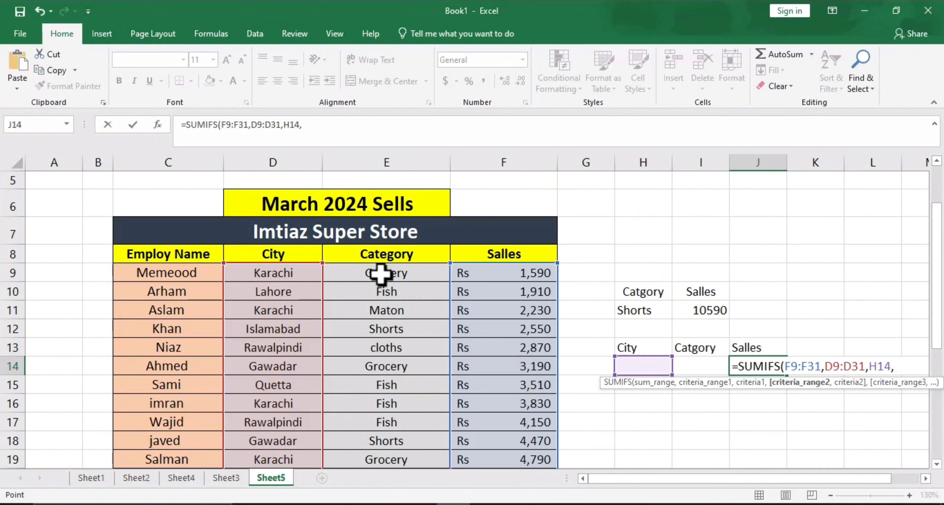
Finish the SUMIFS formula with the Category cells E9:E31 as the second criteria range and I14 as its criterion.
{"action": "left_click_drag", "start_coordinate": [379, 275], "coordinate": [399, 441]}
{"action": "scroll", "coordinate": [522, 376], "scroll_direction": "up", "scroll_amount": 3}
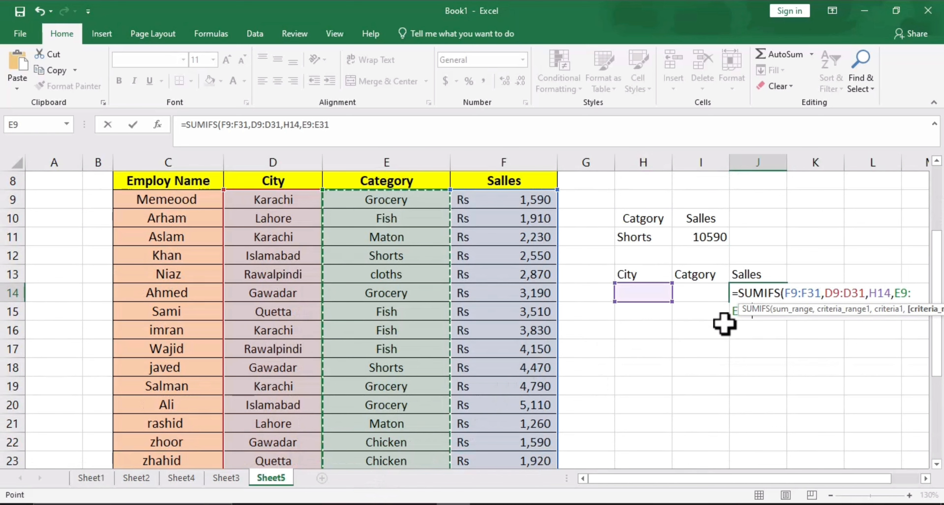
{"action": "type", "text": ","}
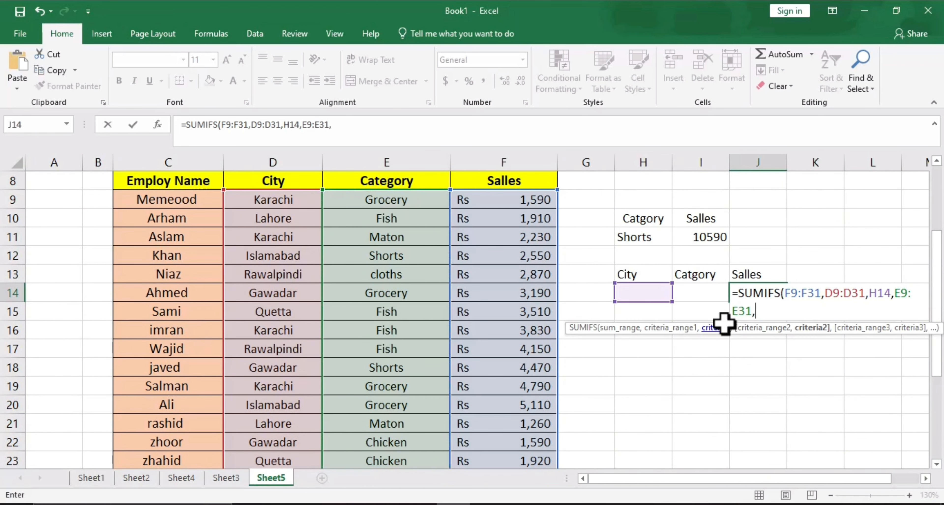
{"action": "left_click", "coordinate": [707, 293]}
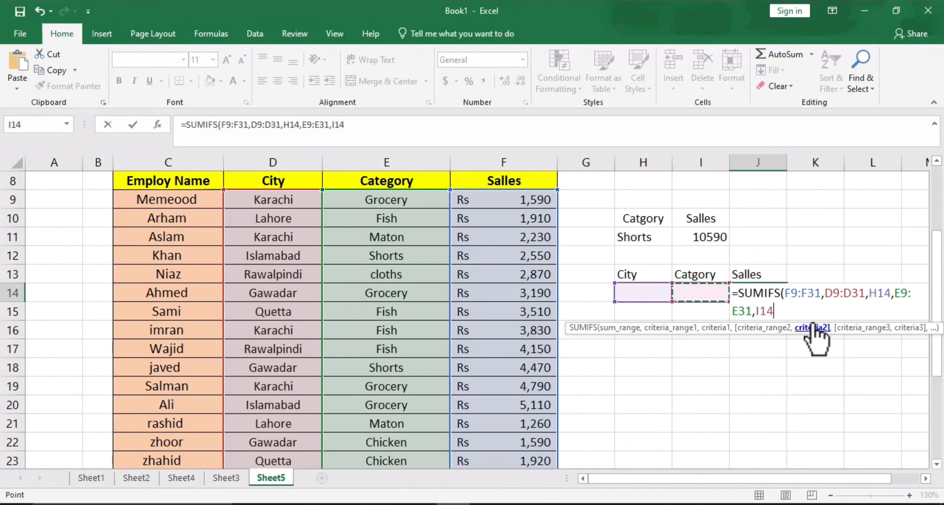
{"action": "type", "text": ")"}
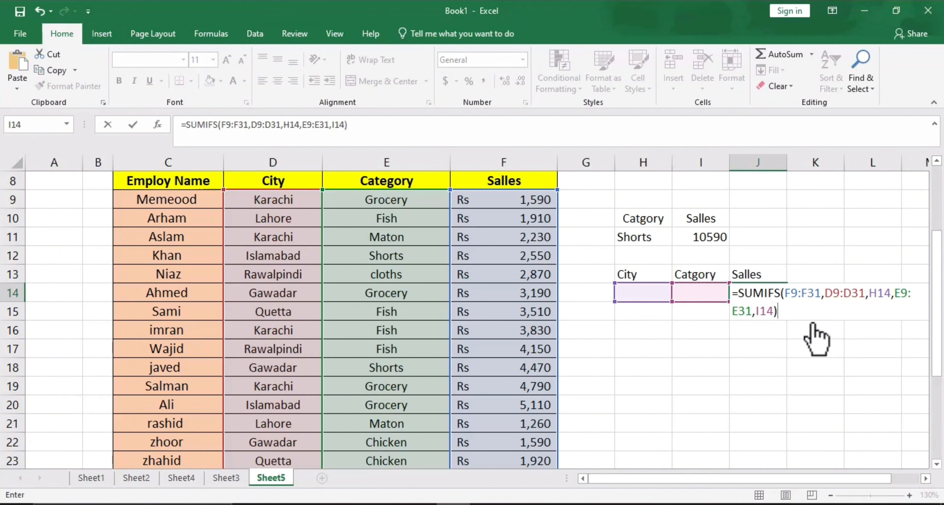
{"action": "key", "text": "Return"}
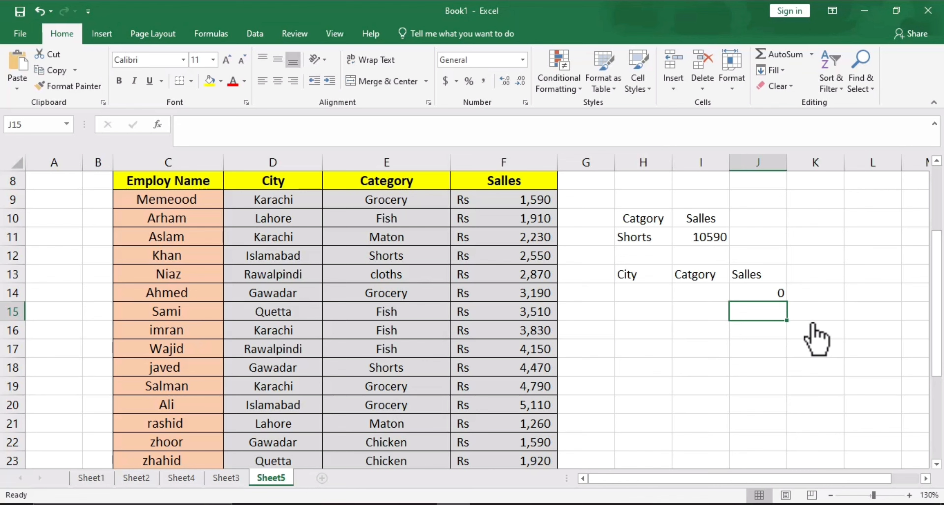
Enter "Lahore" in H14 as the city and "Fish" in I14 as the category for the SUMIFS formula.
{"action": "left_click", "coordinate": [630, 293]}
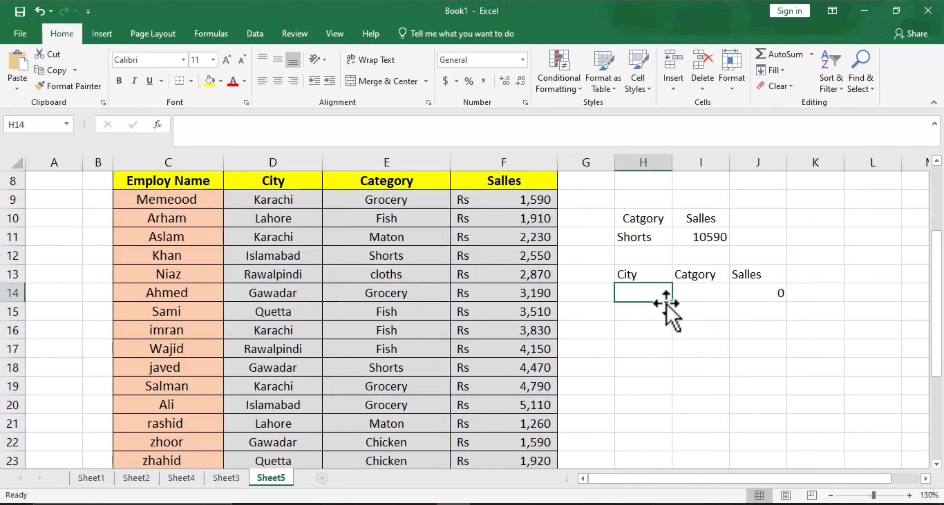
{"action": "type", "text": "Lah"}
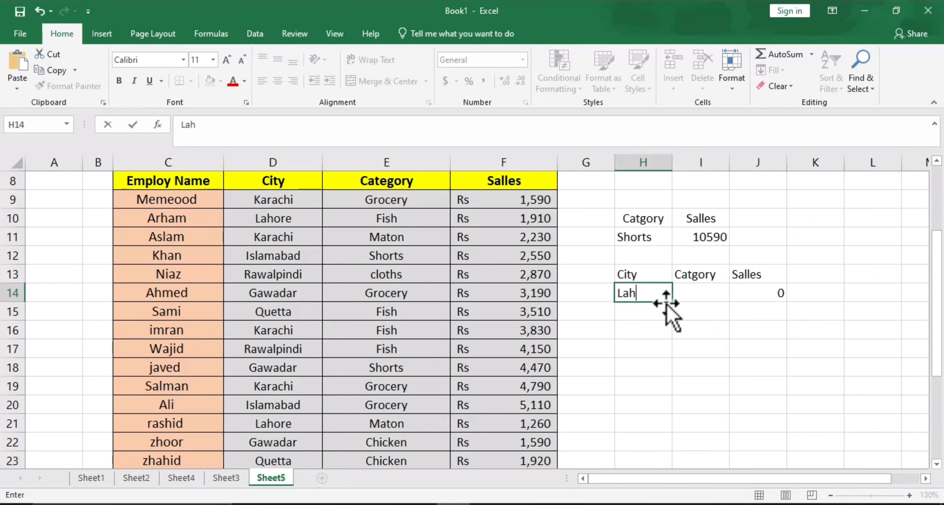
{"action": "key", "text": "BackSpace"}
{"action": "type", "text": "ahore"}
{"action": "key", "text": "Tab"}
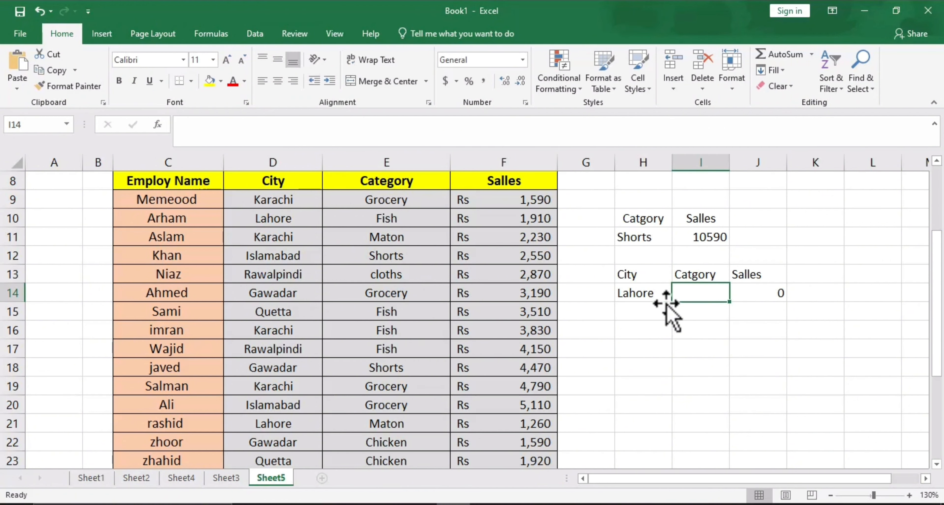
{"action": "type", "text": "Fish"}
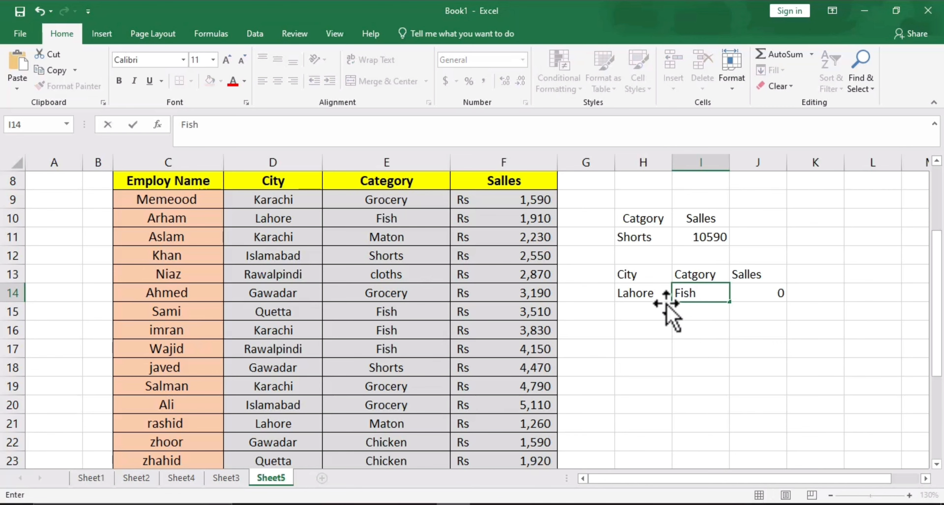
{"action": "key", "text": "Return"}
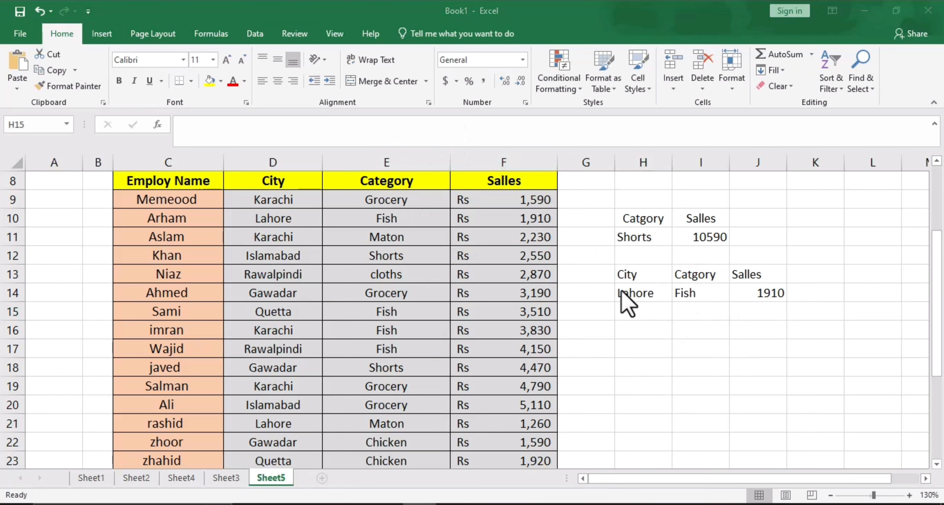
Change the city criterion in H14 to "karachi" to recalculate the SUMIFS sales for Fish.
{"action": "left_click", "coordinate": [637, 295]}
{"action": "double_click", "coordinate": [637, 293]}
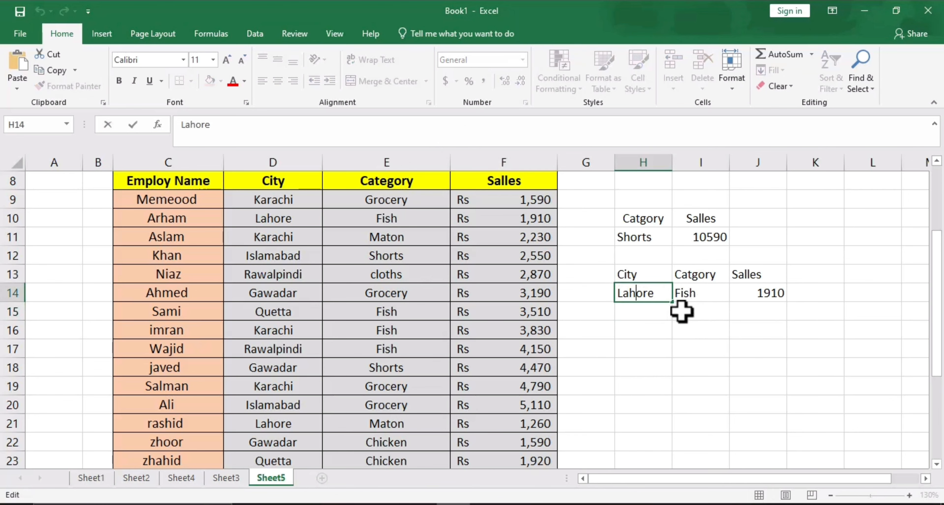
{"action": "left_click", "coordinate": [633, 333]}
{"action": "left_click", "coordinate": [636, 297]}
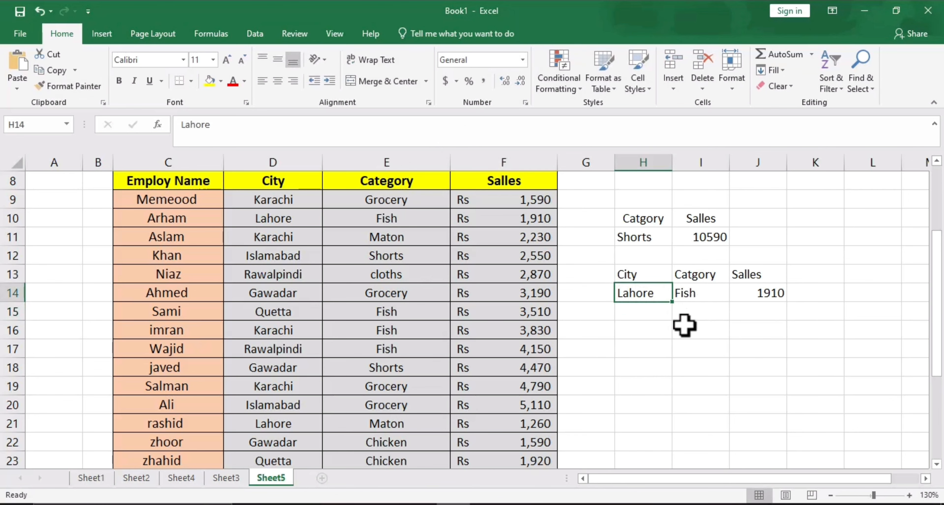
{"action": "type", "text": "karachi"}
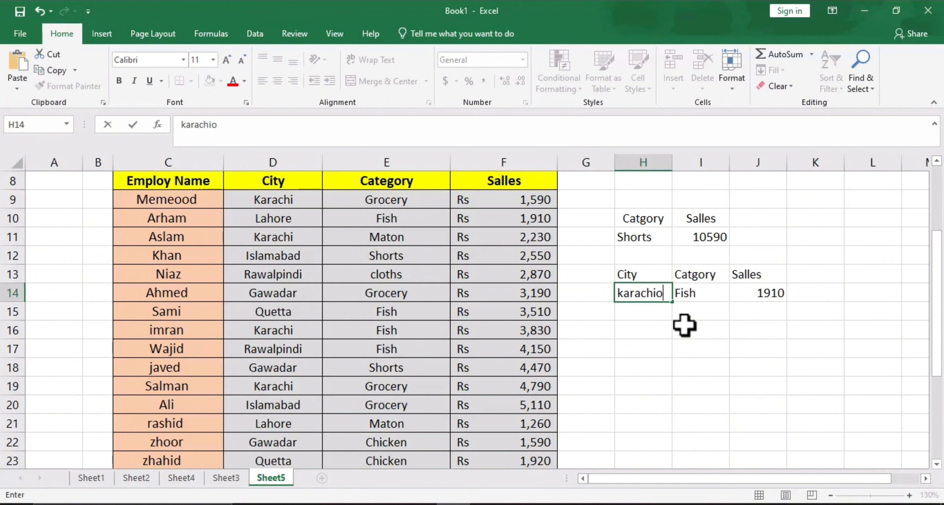
{"action": "key", "text": "Return"}
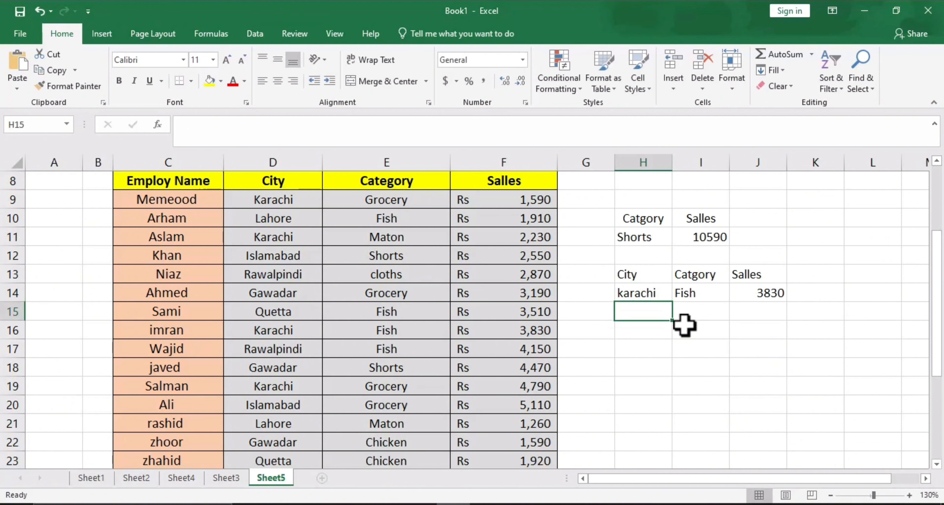
Replace the city in H14 with "Quetta" to test the SUMIFS formula with another city.
{"action": "key", "text": "Up"}
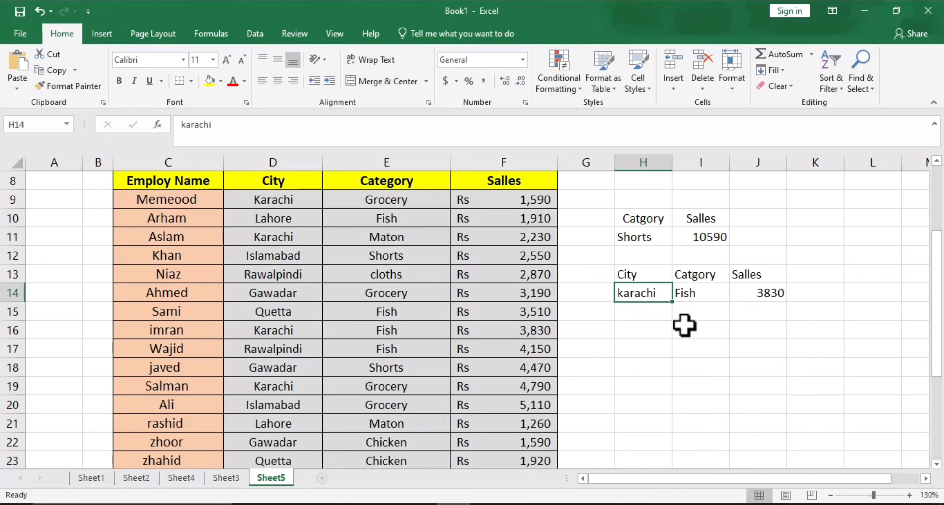
{"action": "type", "text": "Que"}
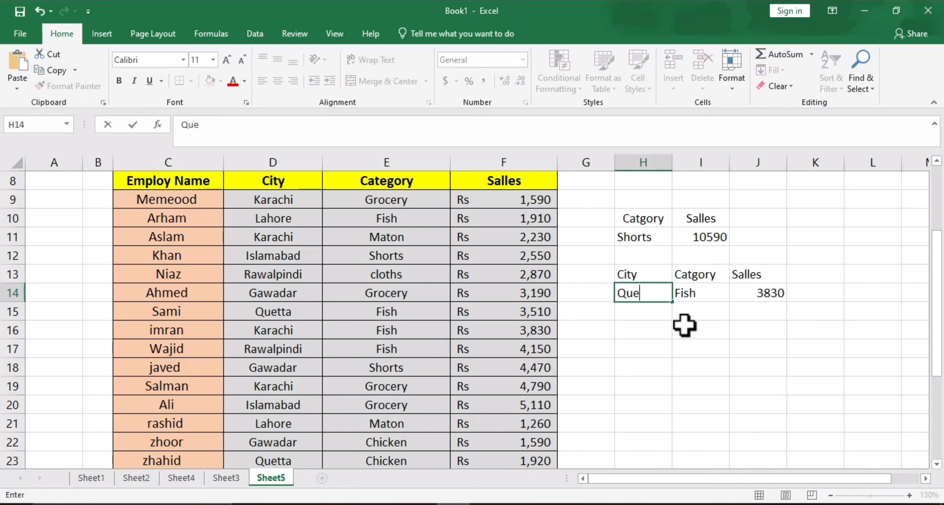
{"action": "type", "text": "tta"}
{"action": "key", "text": "Up"}
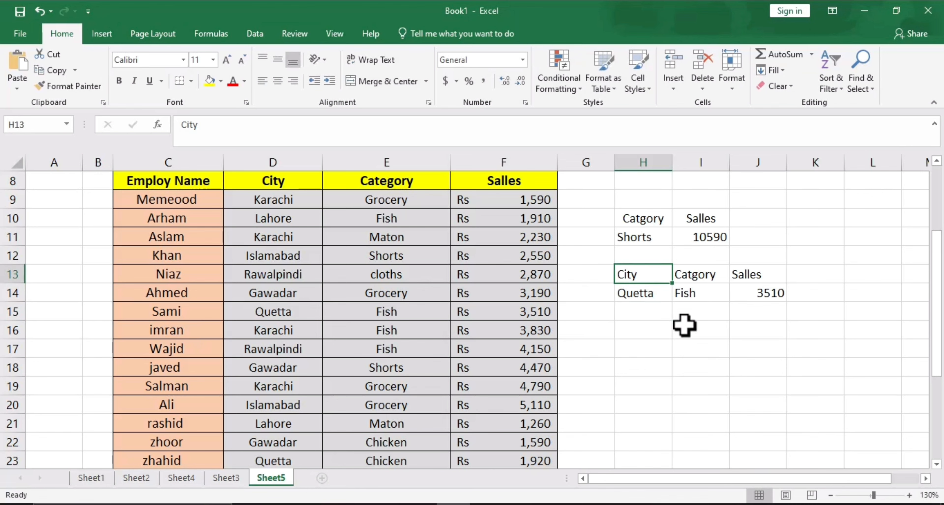
Set the category criterion in I14 to "Grocery" for the SUMIFS formula.
{"action": "left_click", "coordinate": [703, 297]}
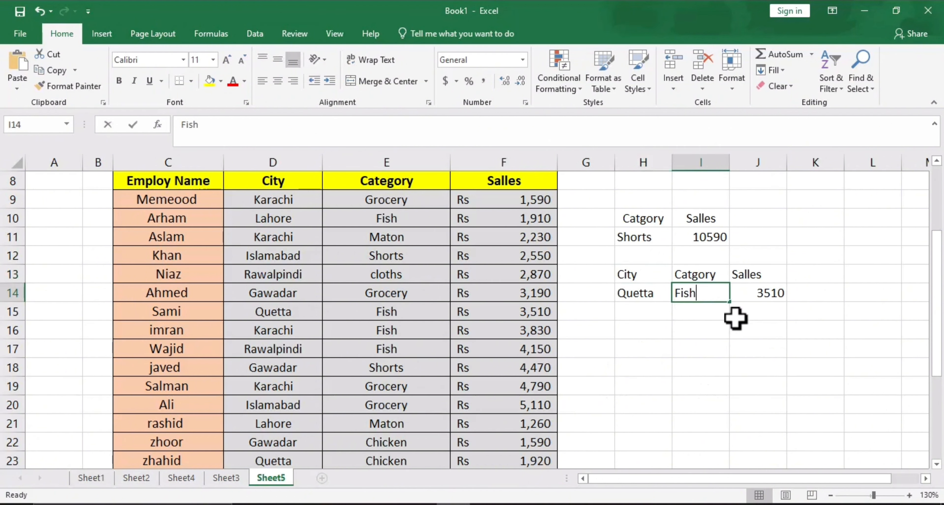
{"action": "type", "text": "Grocery"}
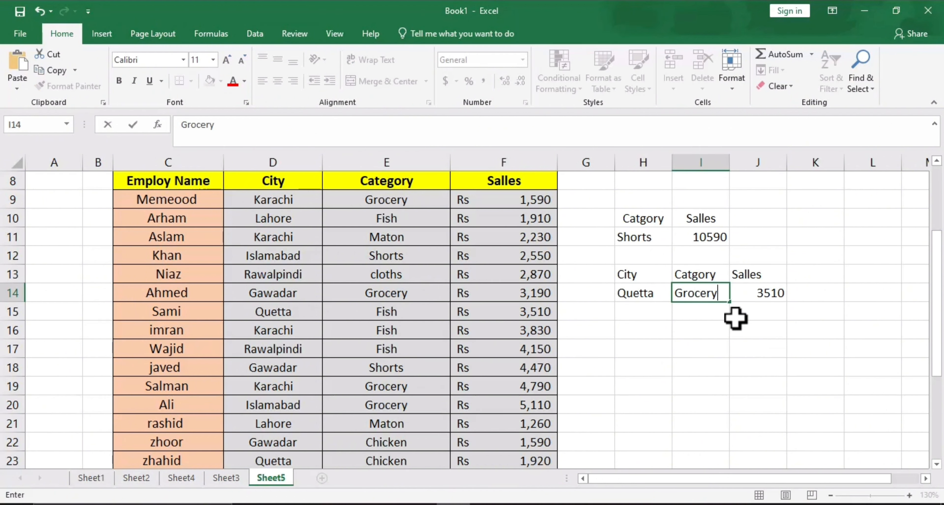
{"action": "key", "text": "Return"}
{"action": "key", "text": "Up"}
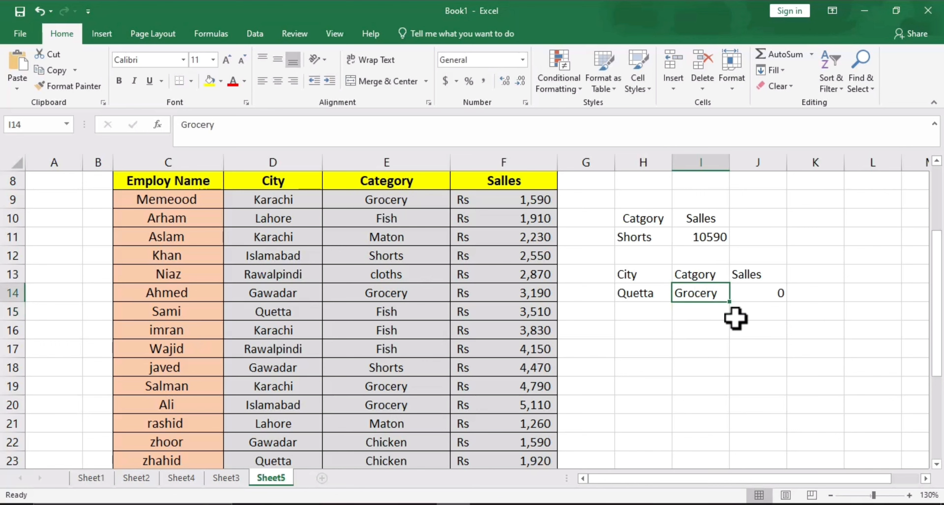
{"action": "type", "text": "Gr"}
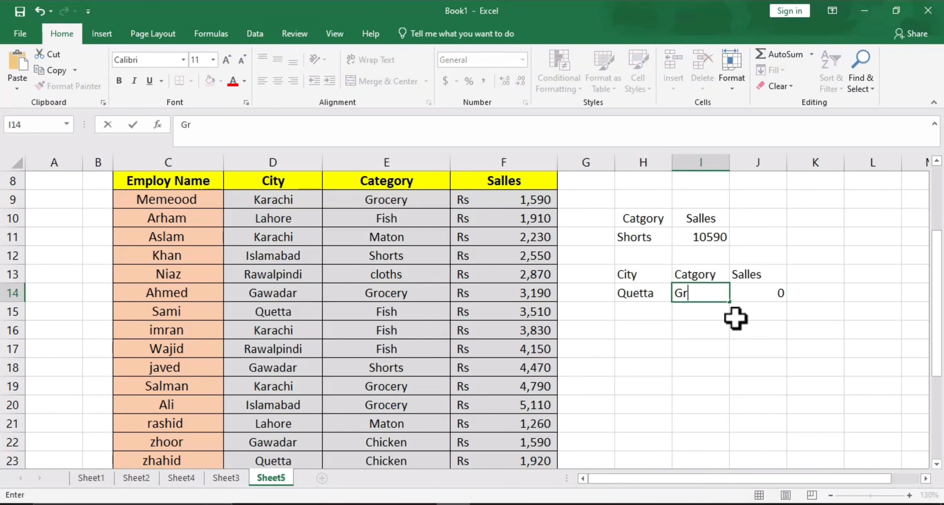
{"action": "type", "text": "ocery"}
{"action": "key", "text": "ctrl+Return"}
{"action": "key", "text": "Return"}
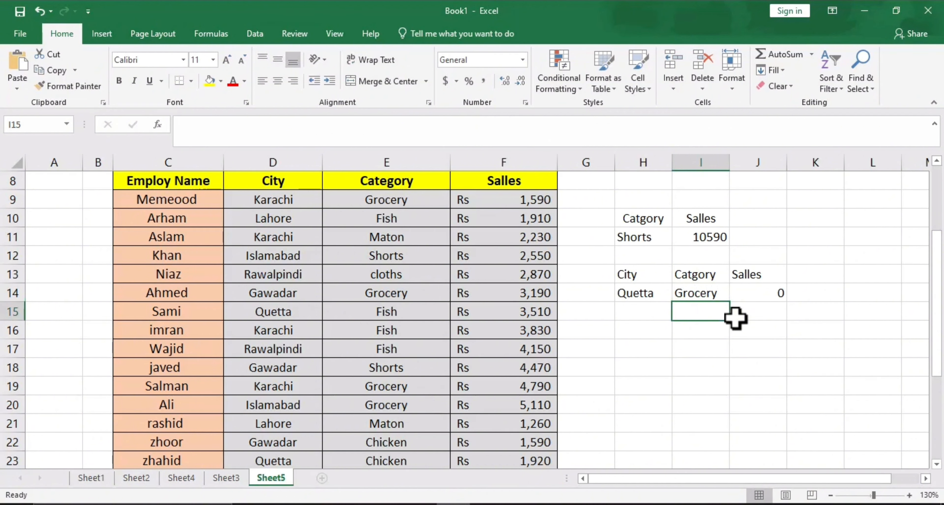
Enter "karachi" in H14 as the city to go with the Grocery category.
{"action": "key", "text": "Up"}
{"action": "key", "text": "Left"}
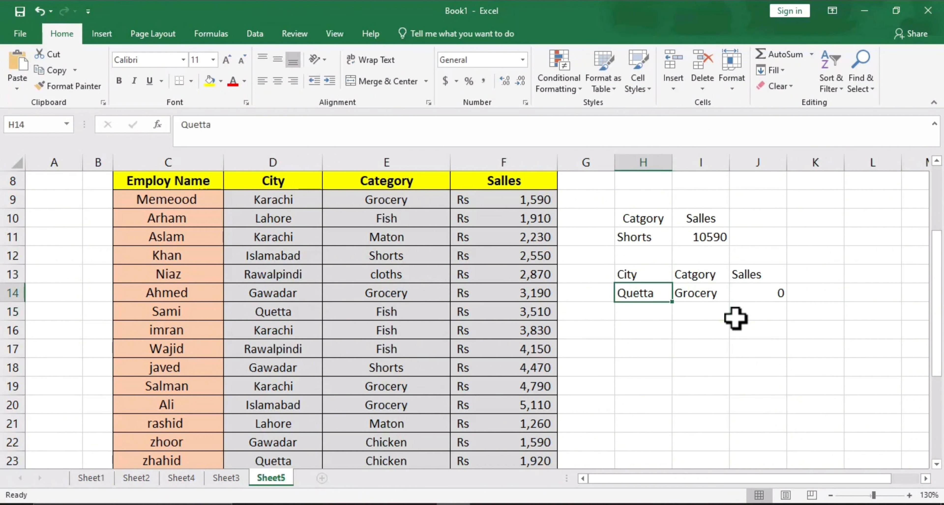
{"action": "type", "text": "karachi"}
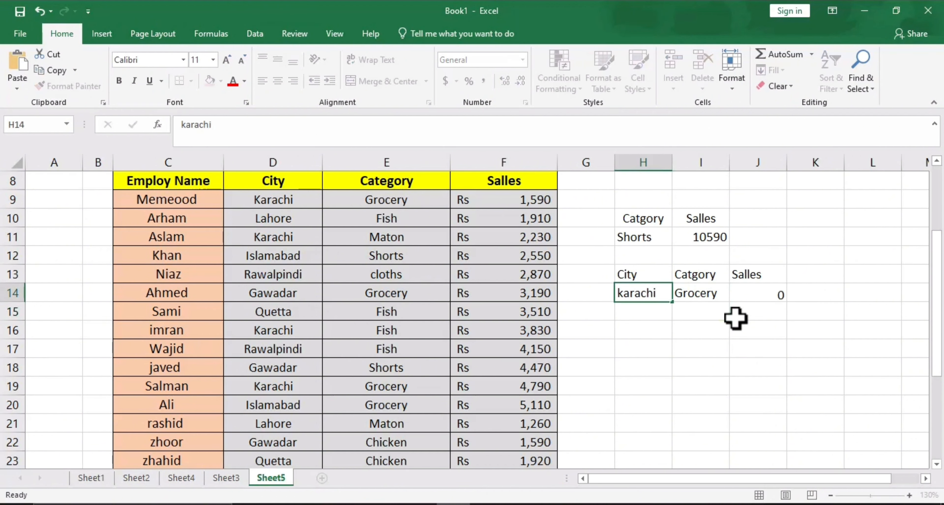
{"action": "key", "text": "Return"}
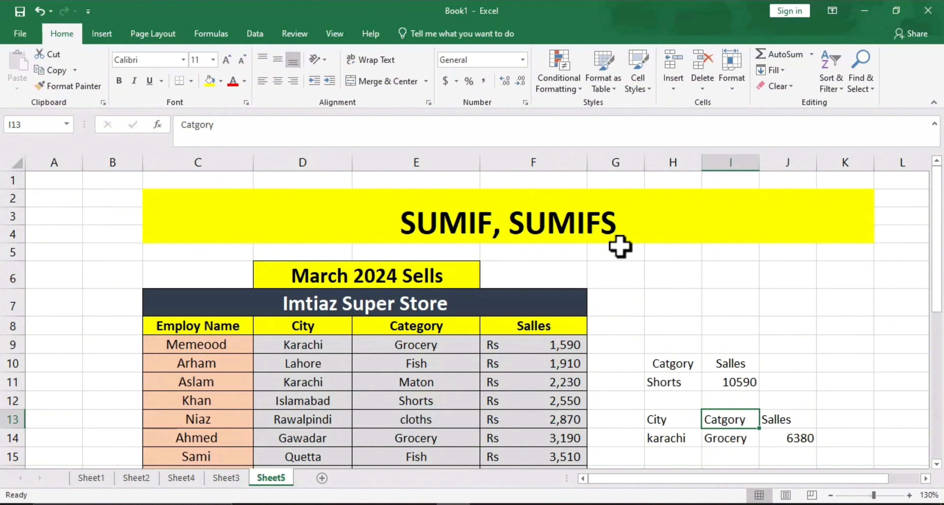
{"action": "scroll", "coordinate": [513, 351], "scroll_direction": "down", "scroll_amount": 2}
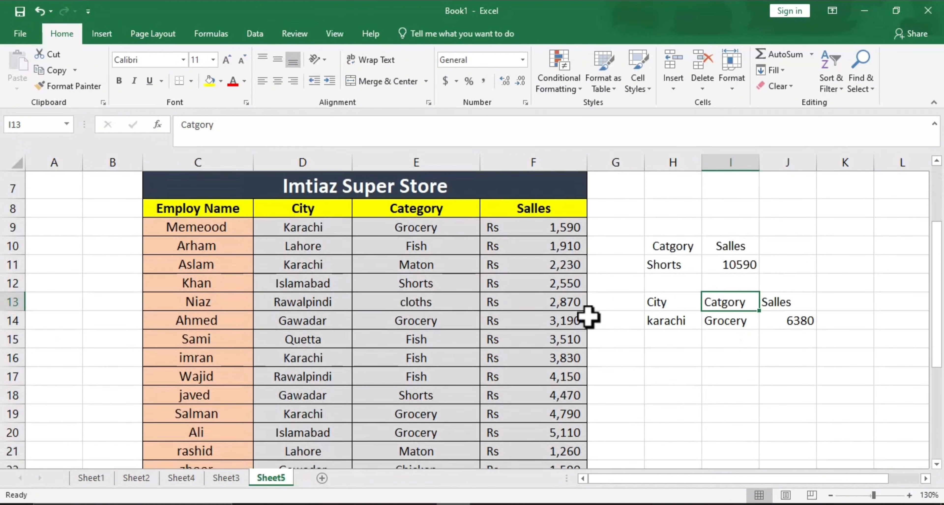
{"action": "scroll", "coordinate": [611, 309], "scroll_direction": "up", "scroll_amount": 2}
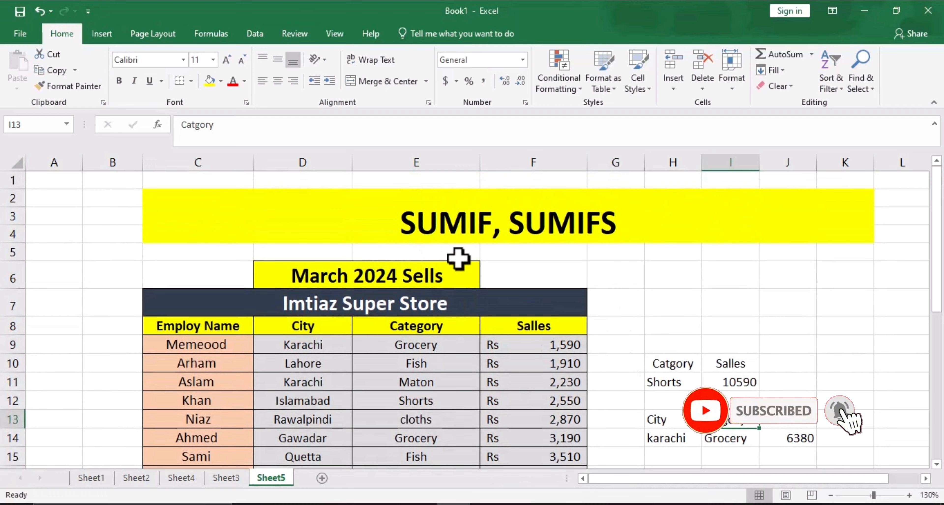
{"action": "scroll", "coordinate": [425, 304], "scroll_direction": "down", "scroll_amount": 2}
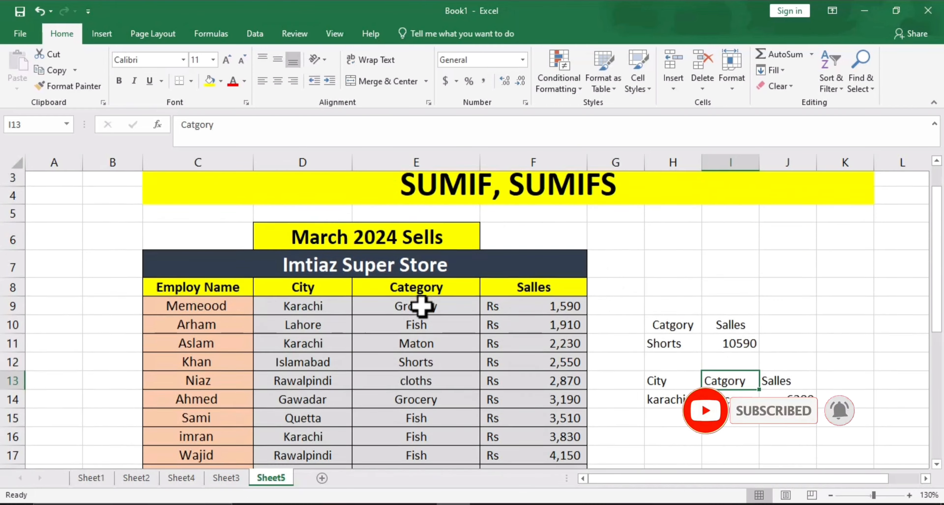
{"action": "scroll", "coordinate": [687, 307], "scroll_direction": "up", "scroll_amount": 1}
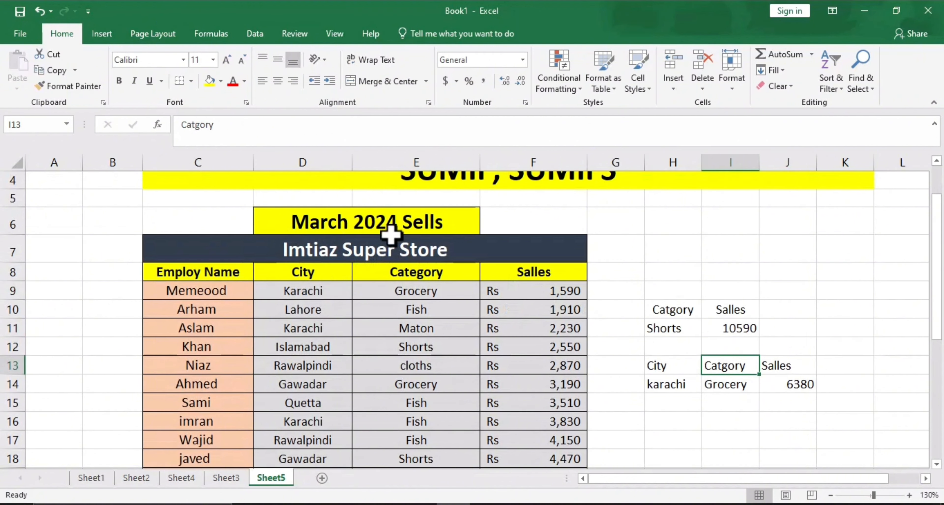
{"action": "scroll", "coordinate": [632, 267], "scroll_direction": "up", "scroll_amount": 1}
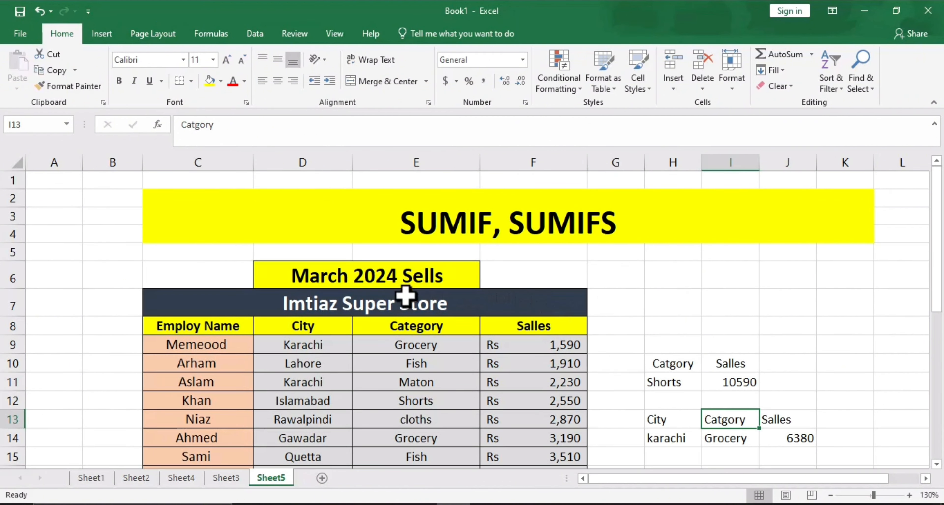